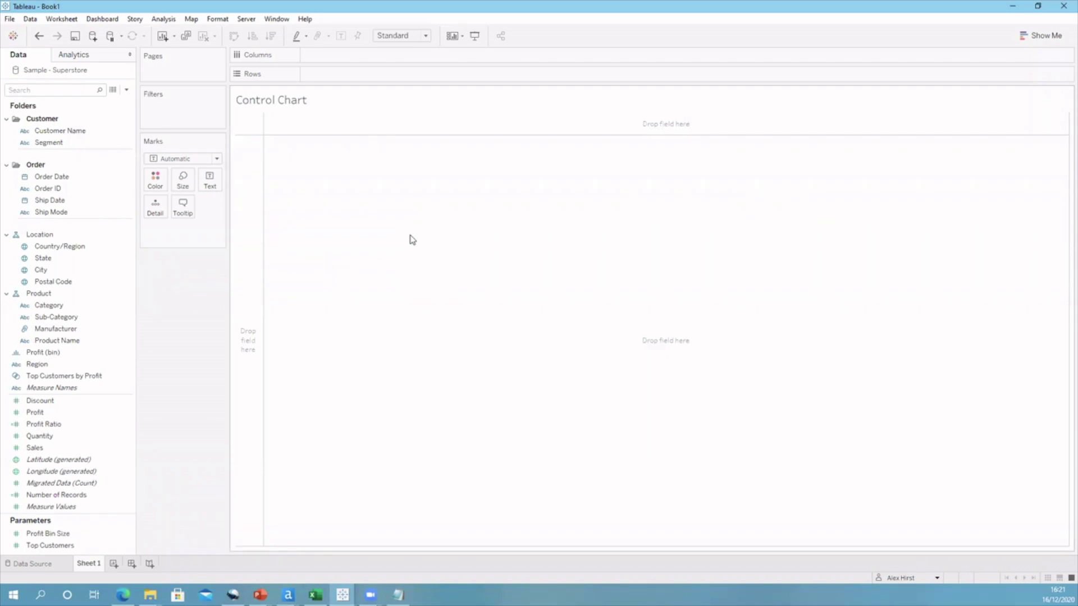
Step: Plot SUM(Sales) on Rows against continuous MONTH(Order Date) on Columns as a line
mouse_move(35, 447)
mouse_down()
mouse_move(116, 436)
mouse_move(310, 194)
mouse_move(341, 74)
mouse_up()
mouse_move(52, 176)
mouse_down()
mouse_move(244, 122)
mouse_move(318, 53)
mouse_up()
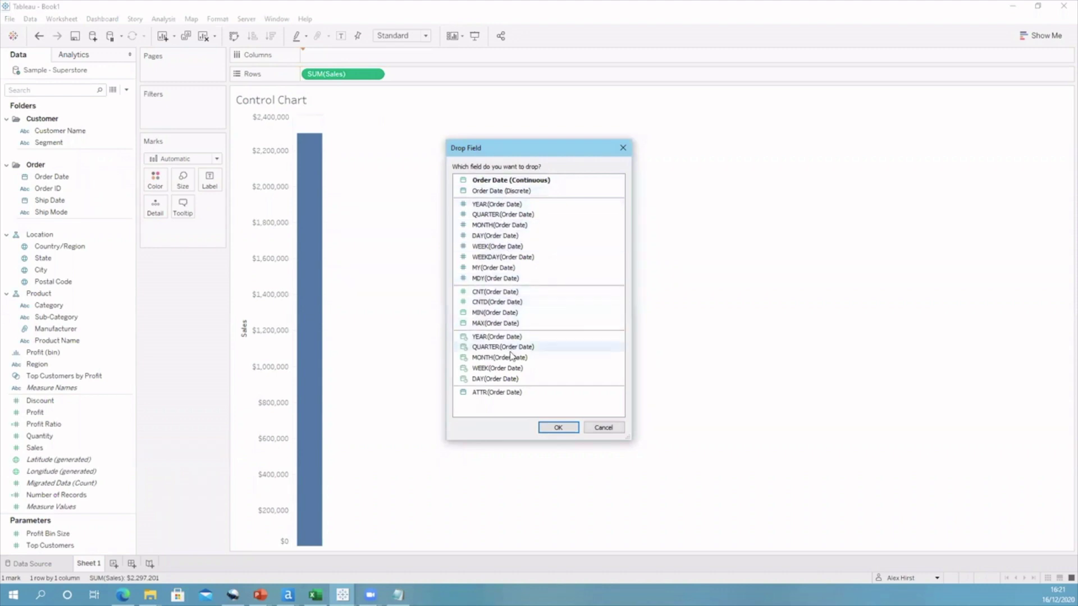
click(499, 357)
click(558, 427)
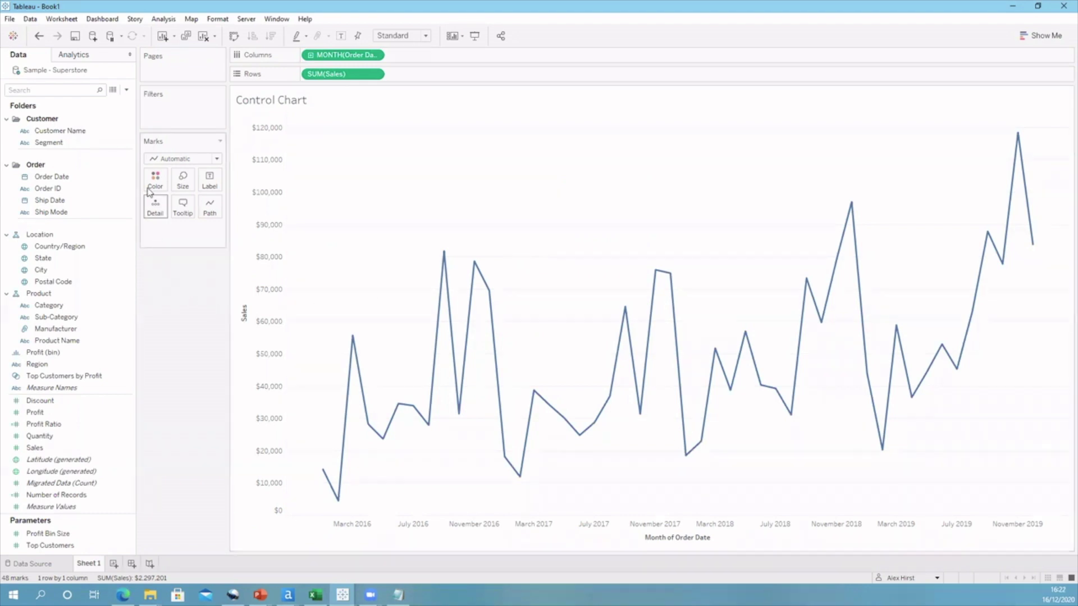
Step: Create a parameter named 'N Number of Standard Deviations' with Integer data type
click(126, 90)
click(106, 113)
text(N Number of)
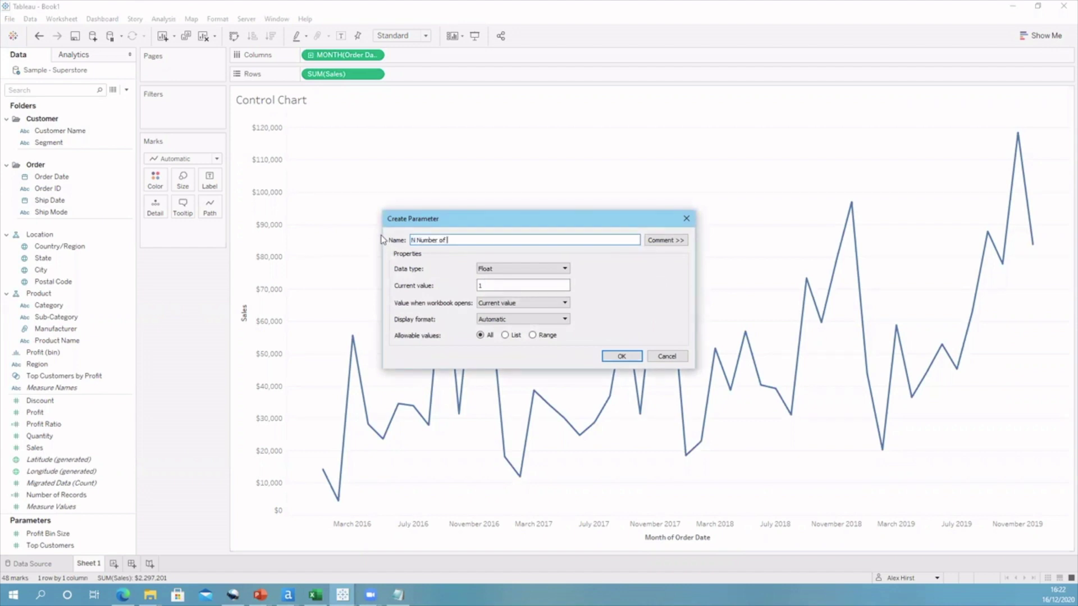
text( Standard Deviations)
click(563, 269)
click(534, 285)
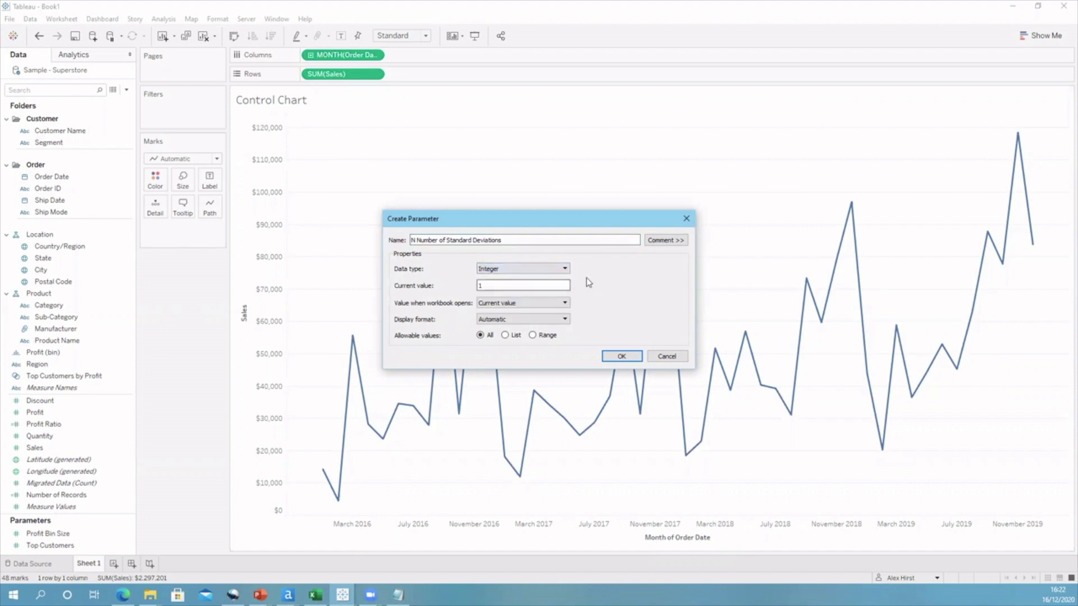
Step: Restrict the parameter to a range from 1 to 3 with step size 1
click(533, 336)
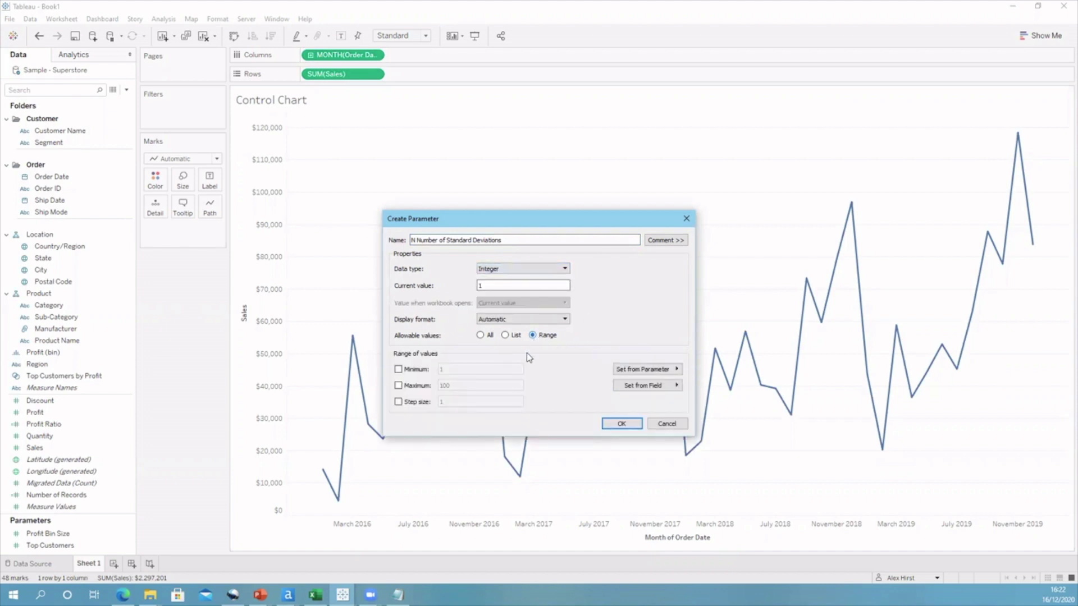
click(398, 369)
click(399, 386)
double_click(473, 385)
text(3)
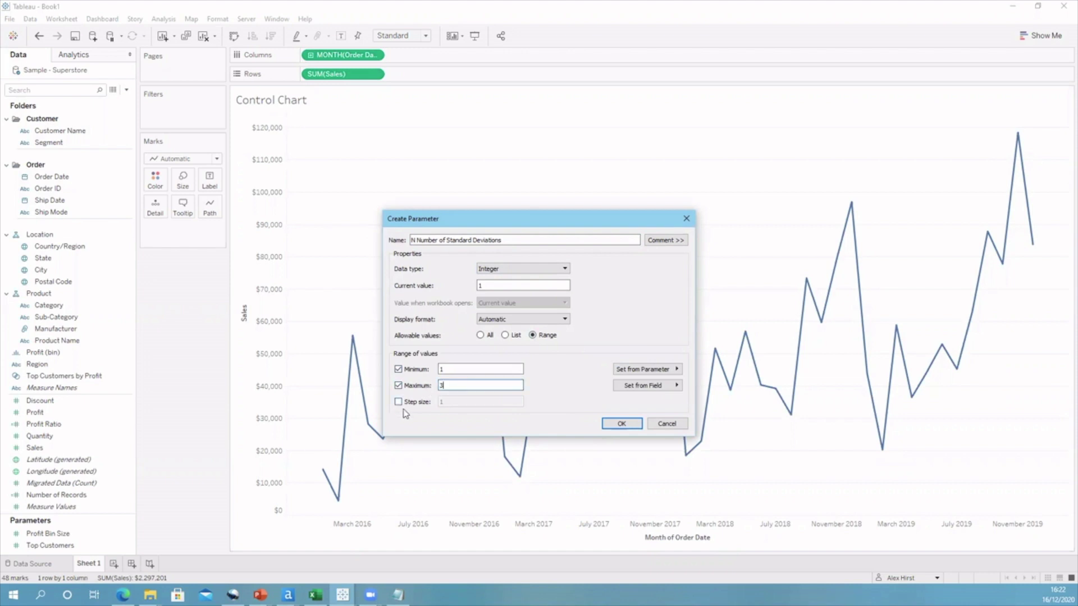
click(399, 402)
click(618, 424)
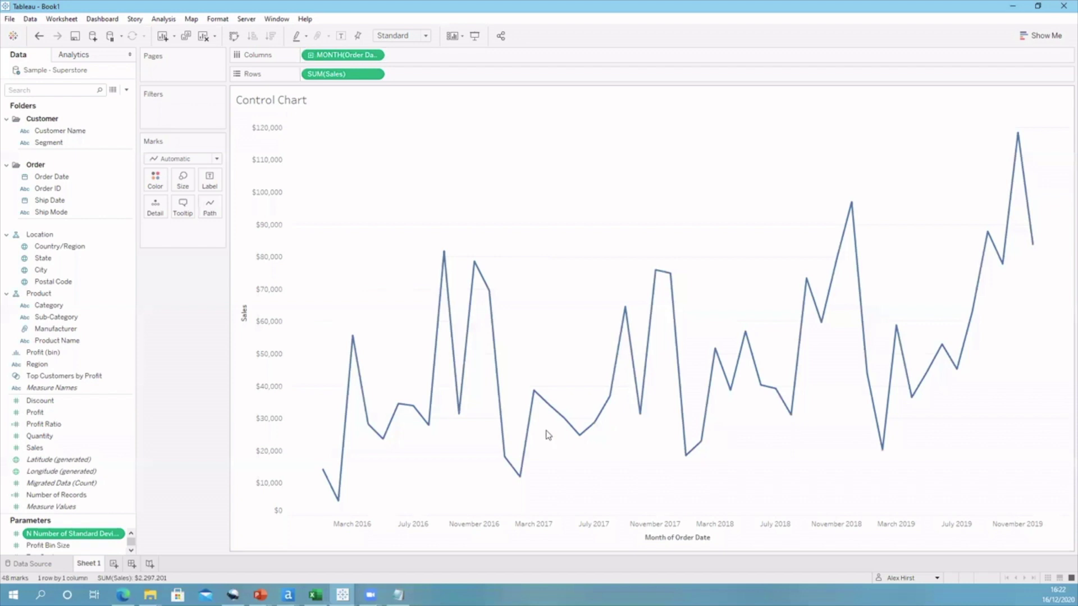
Step: Show the parameter's control on the worksheet
click(120, 534)
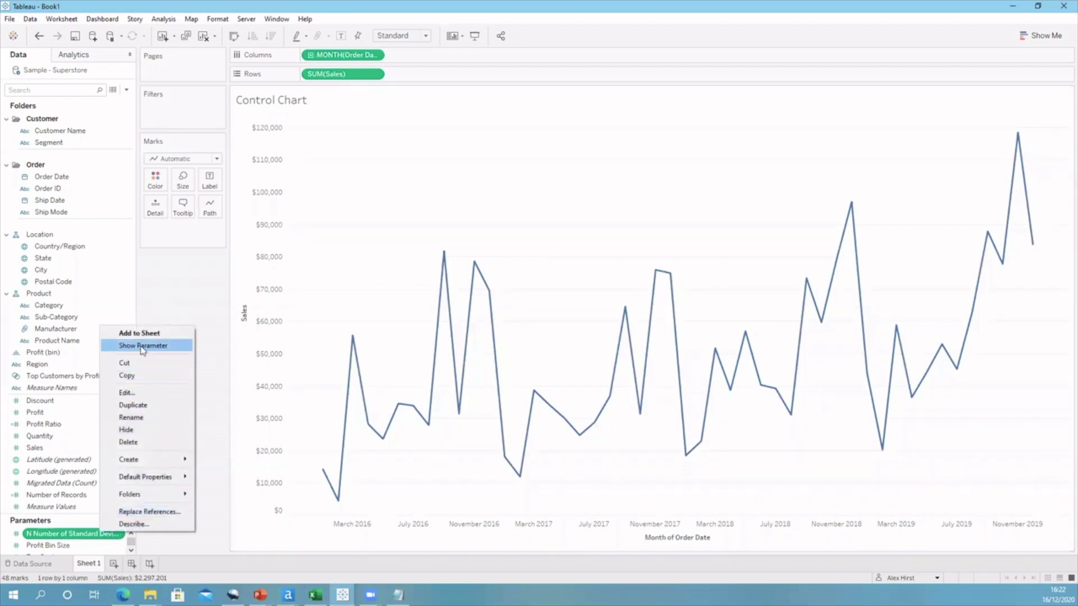
click(181, 341)
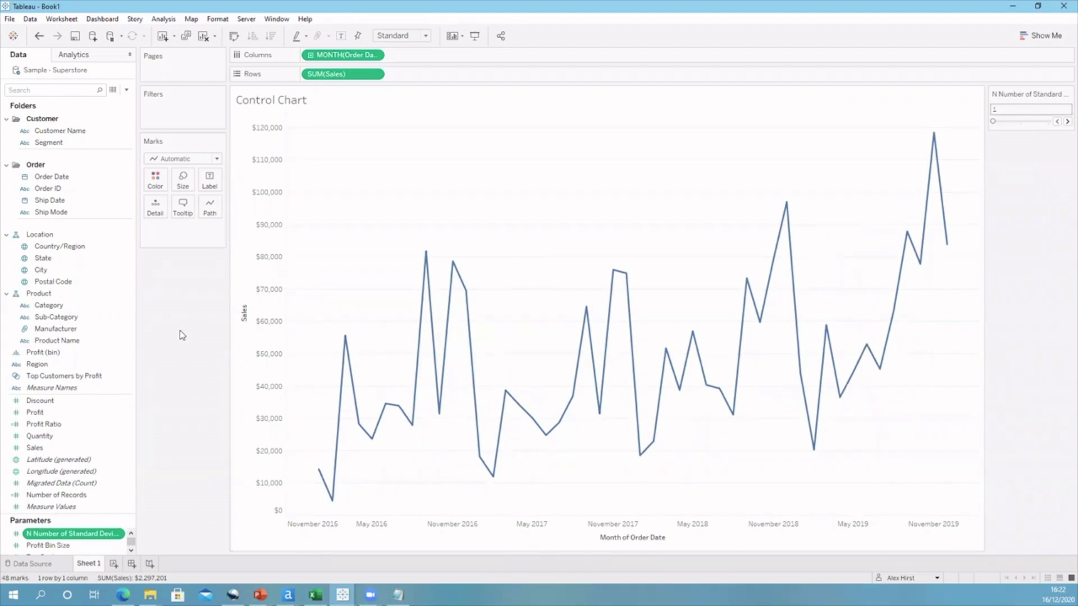
click(126, 89)
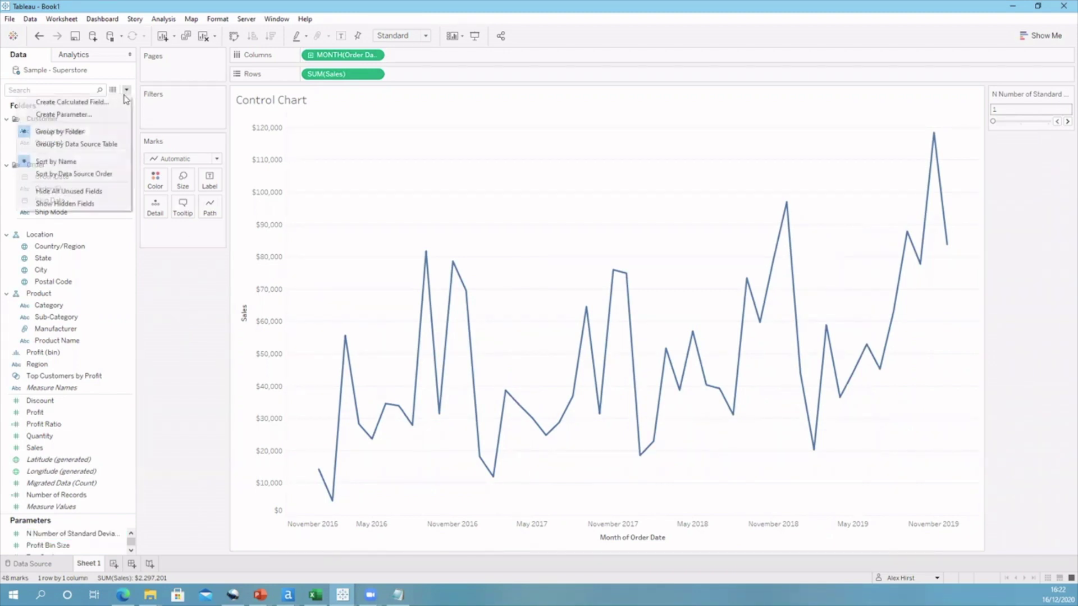
Step: Name a new calculated field 'Lower Bound' and begin with WINDOW_AVG(SUM([Sales]))
click(62, 99)
key(BackSpace)
text(Lower Bound)
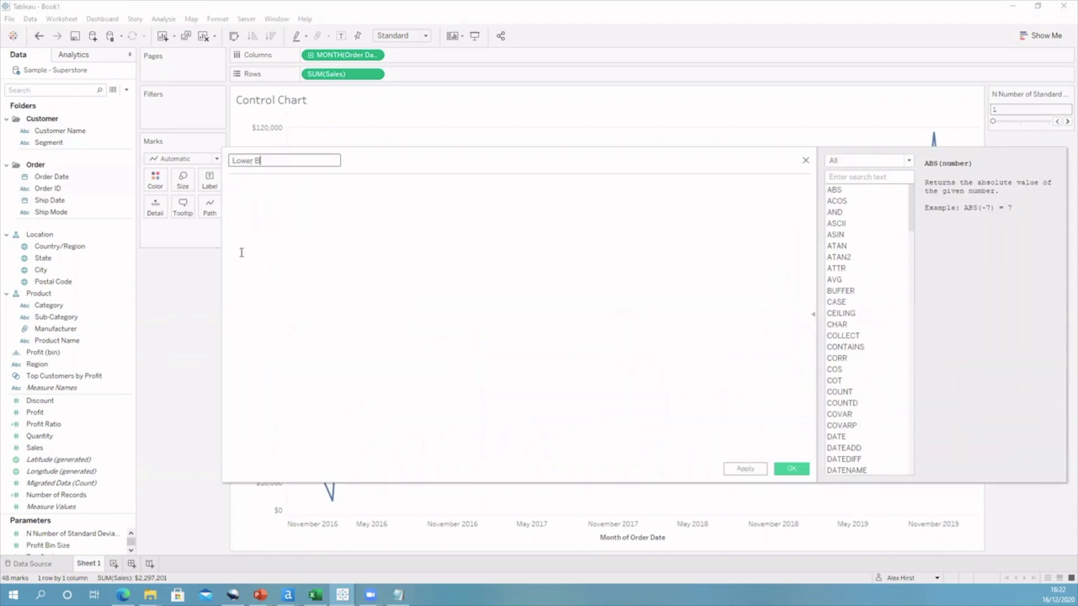
click(290, 207)
text(windo)
key(Return)
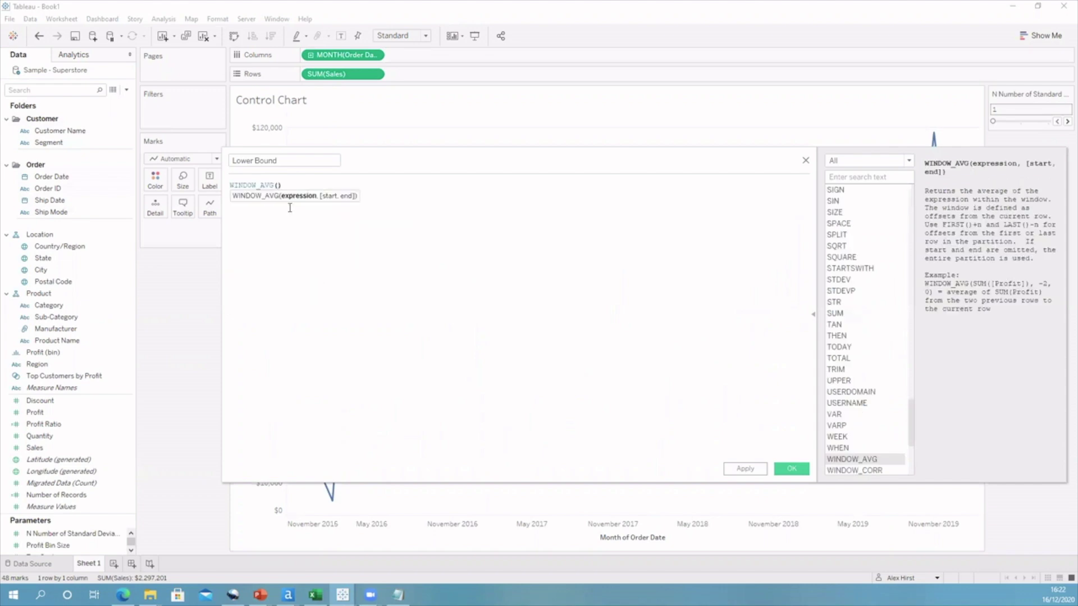
text(sum)
key(Return)
text(sa)
key(Return)
Step: Subtract WINDOW_STDEV(SUM([Sales])) from the average in the formula
click(339, 183)
text(- )
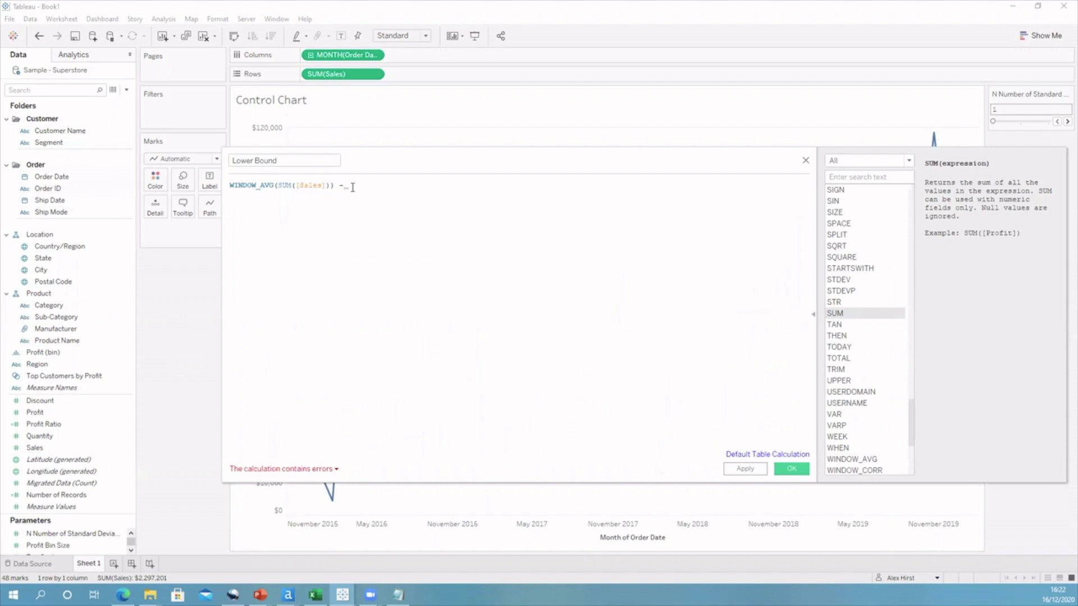
text(wind)
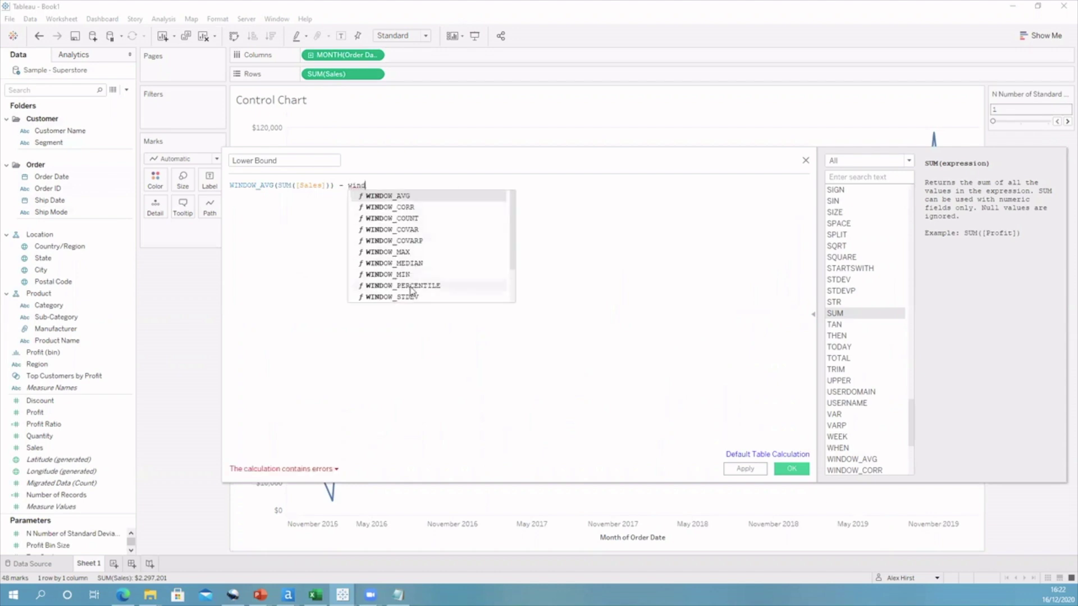
click(412, 295)
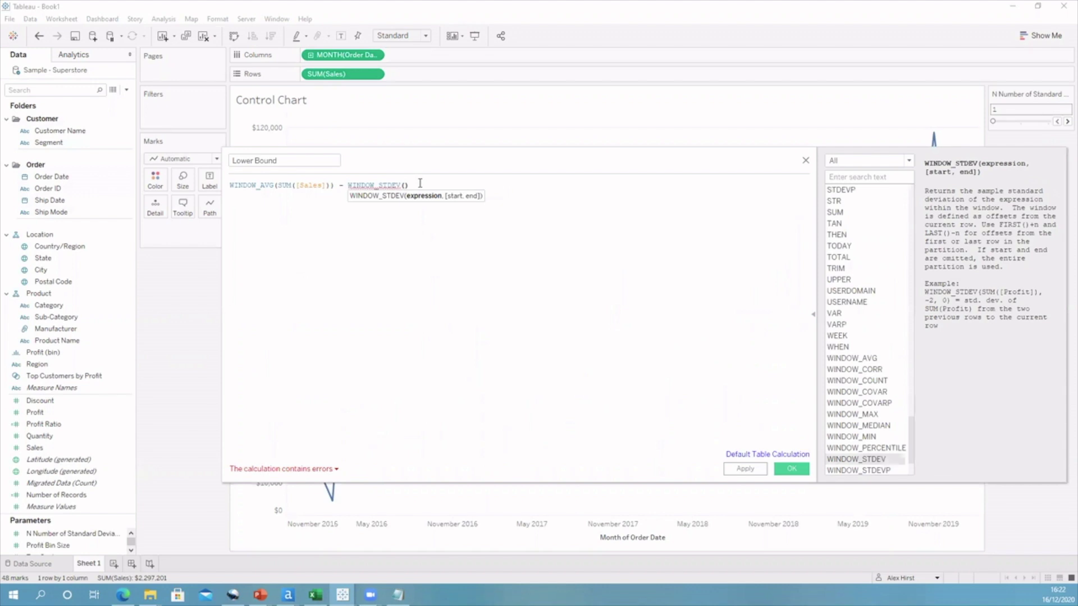
text(sum)
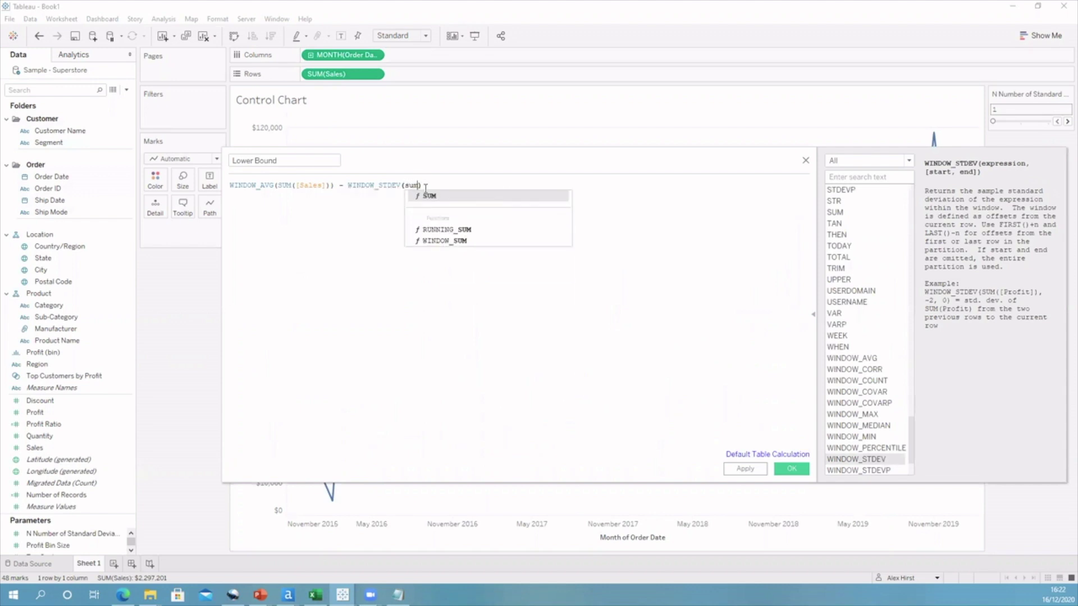
click(427, 195)
text(sa)
click(444, 195)
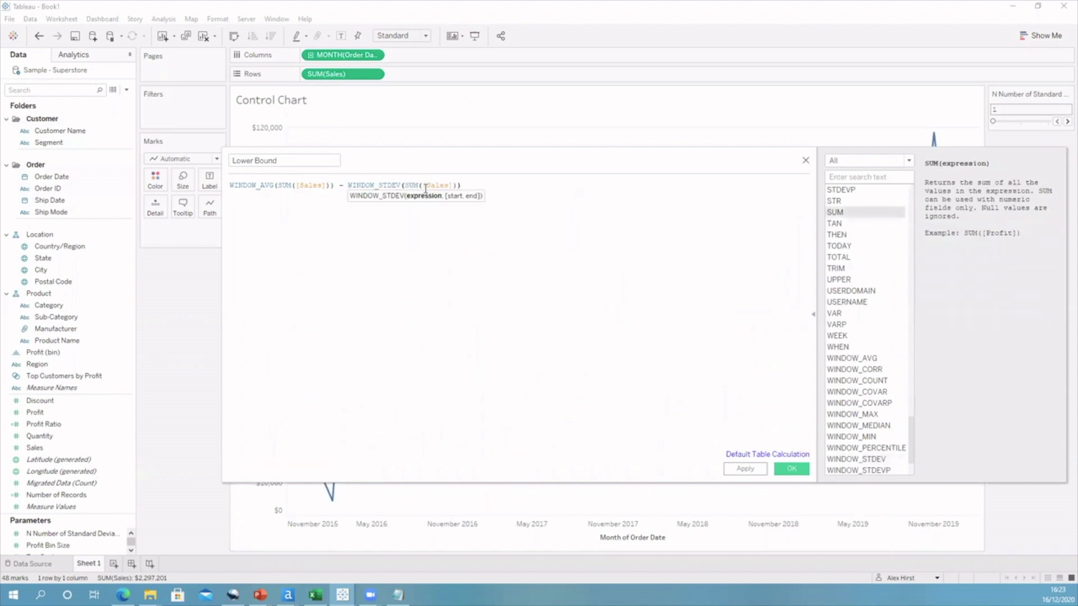
text())
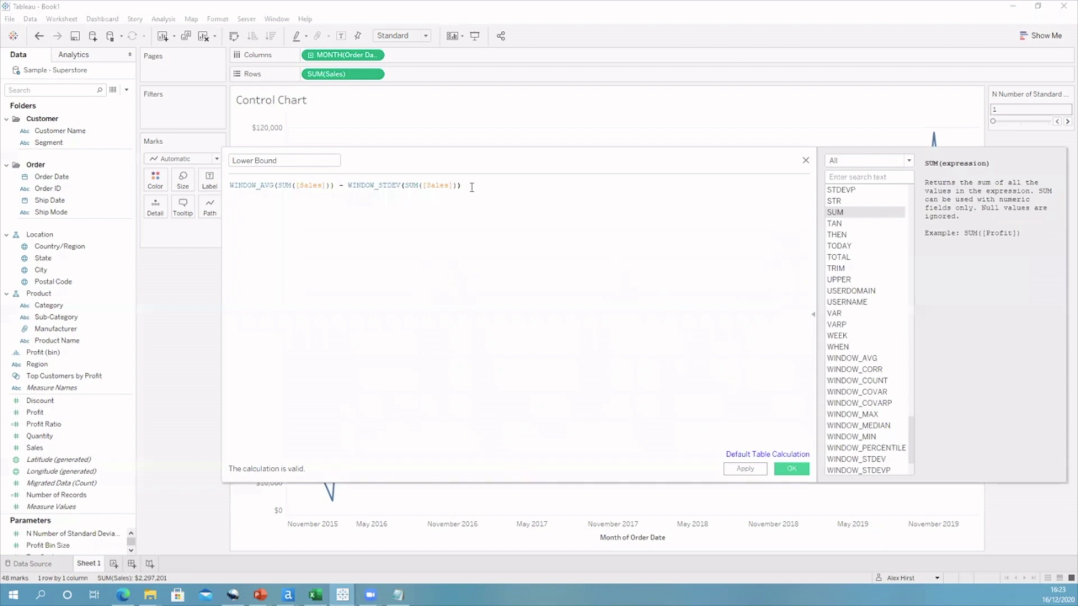
text( *)
Step: Multiply by the N Number of Standard Deviations parameter, bracket the product, and apply
drag(72, 533, 551, 217)
text())
click(348, 187)
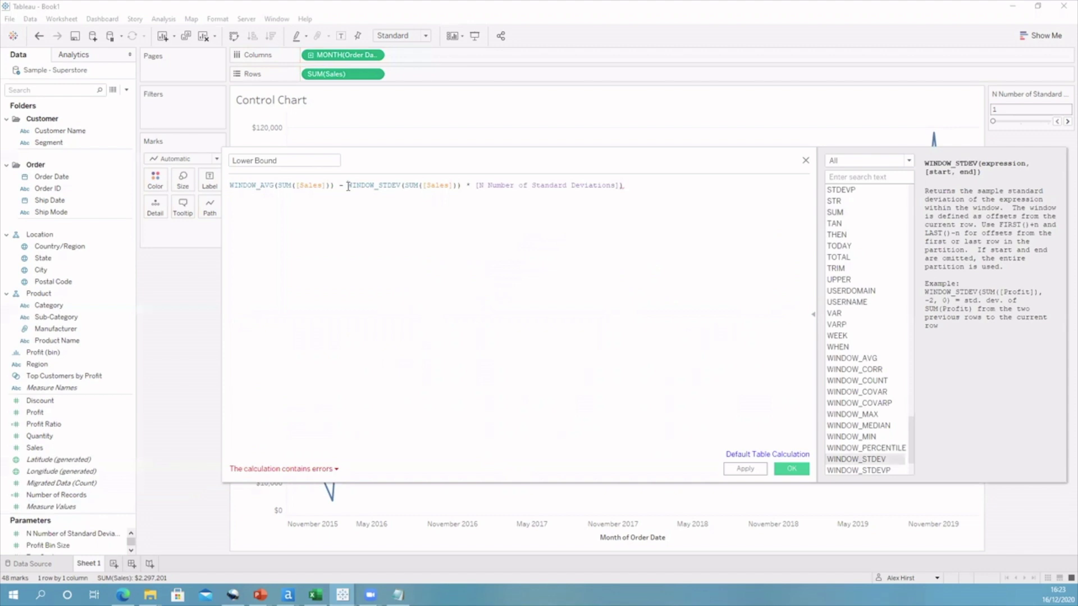
text(()
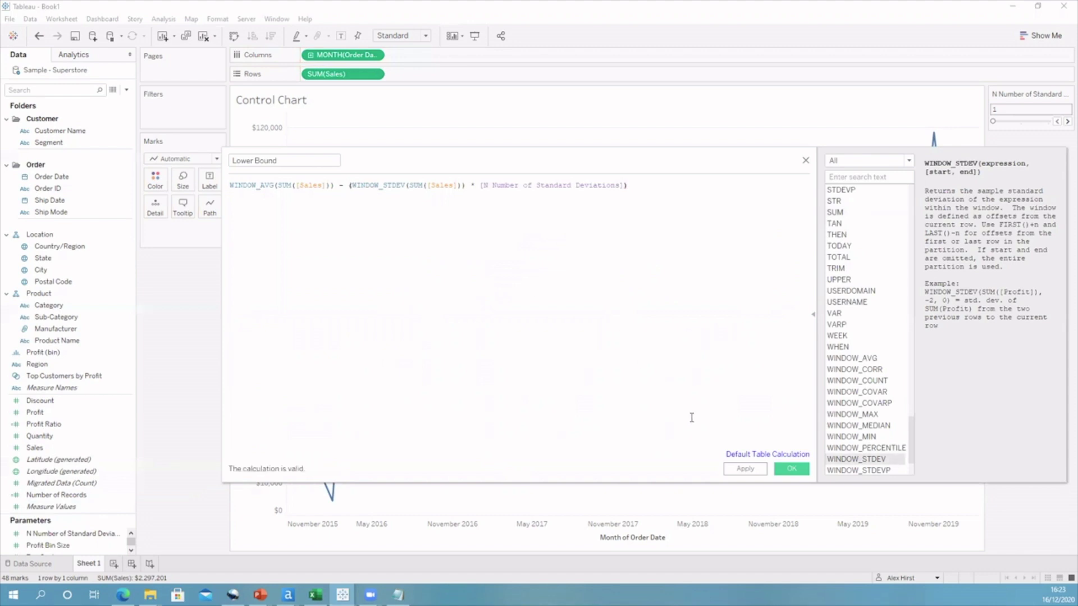
click(745, 469)
click(790, 469)
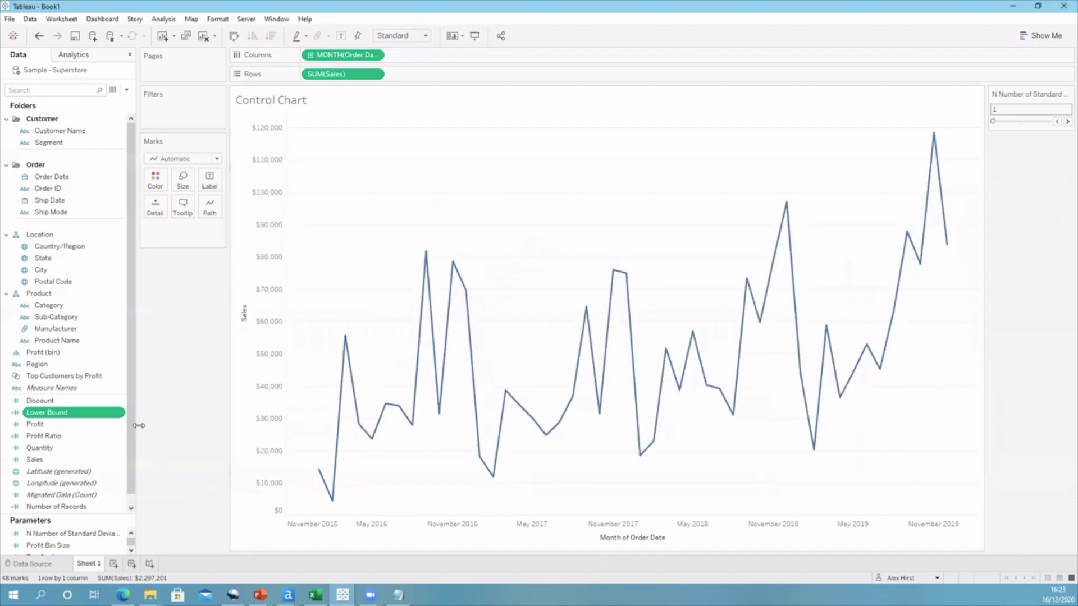
Step: Start a calculated field named 'Upper Bound' with WINDOW_AVG(SUM([Sales]))
click(126, 89)
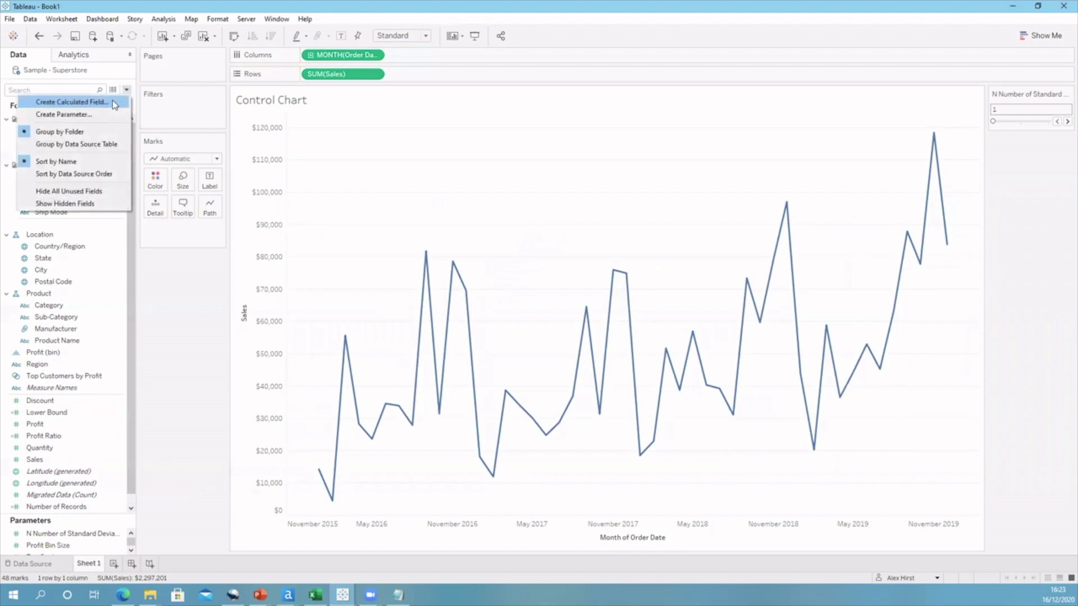
click(56, 101)
text(Upper Bound)
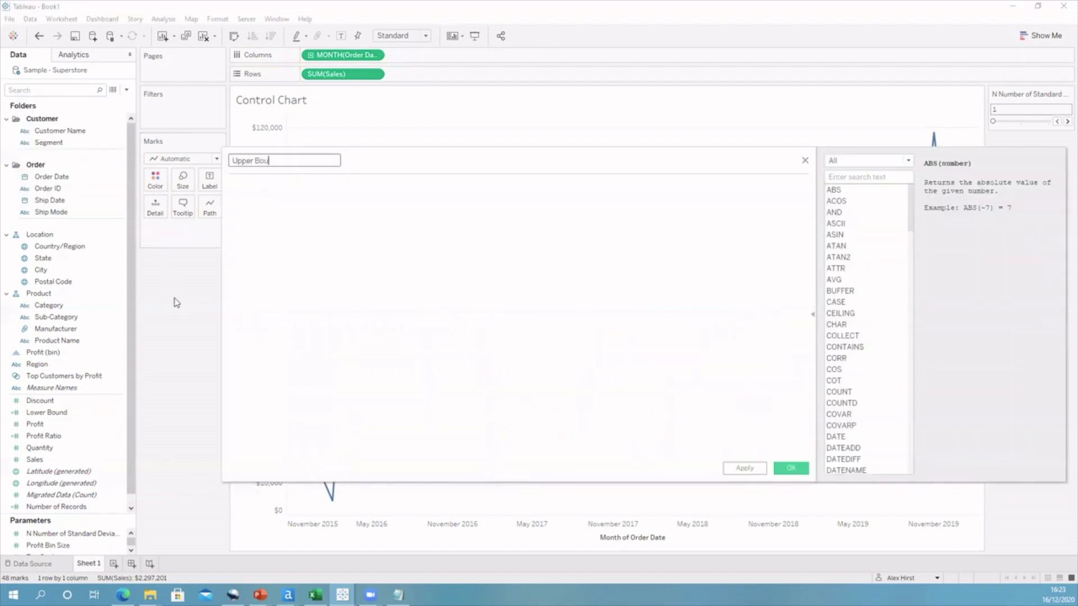
click(282, 217)
text(wind)
key(Return)
text(s)
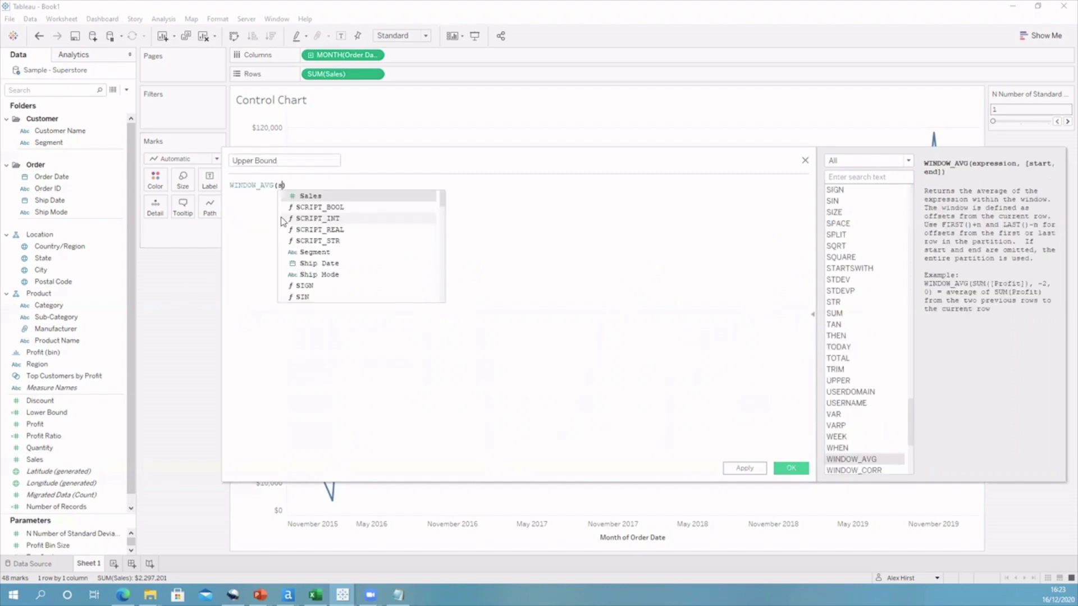
text(um)
key(Return)
text(sa)
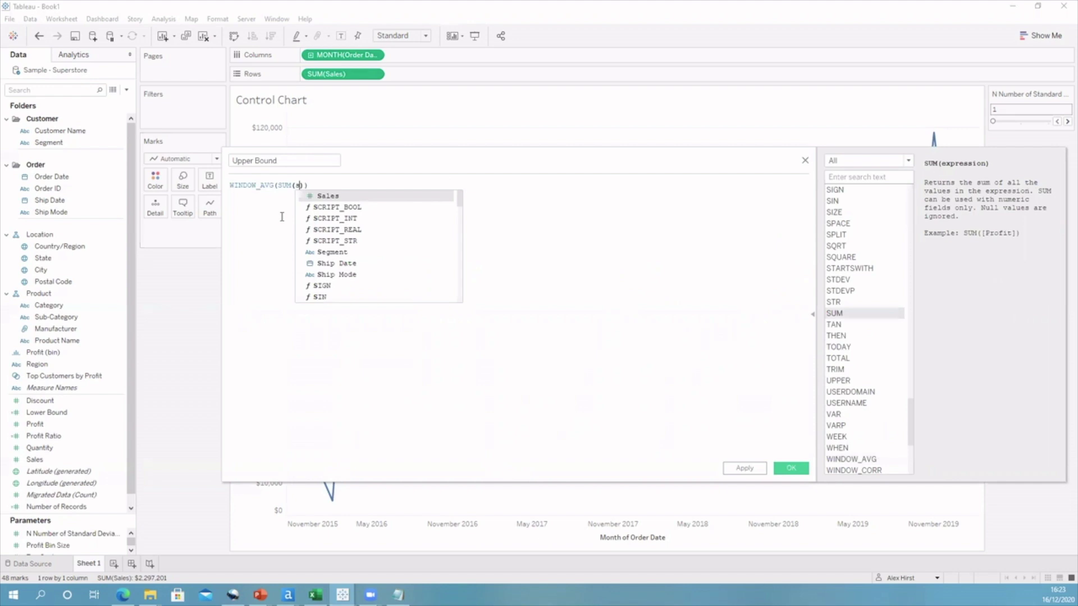
key(Return)
text())
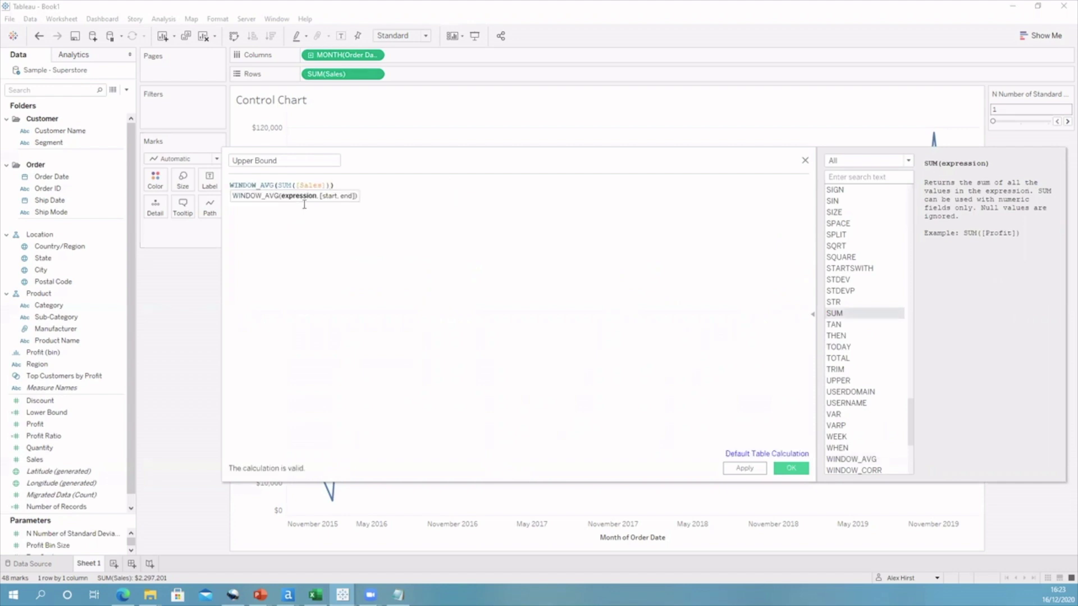
Step: Add WINDOW_STDEV(SUM([Sales])) to the average in the formula
click(349, 189)
text(+)
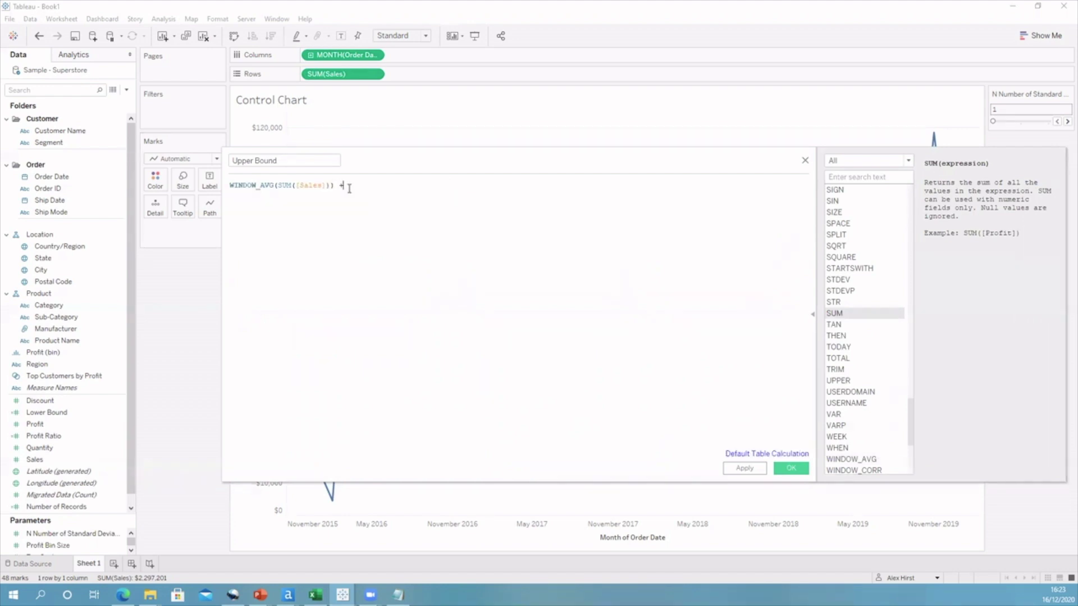
text( windo)
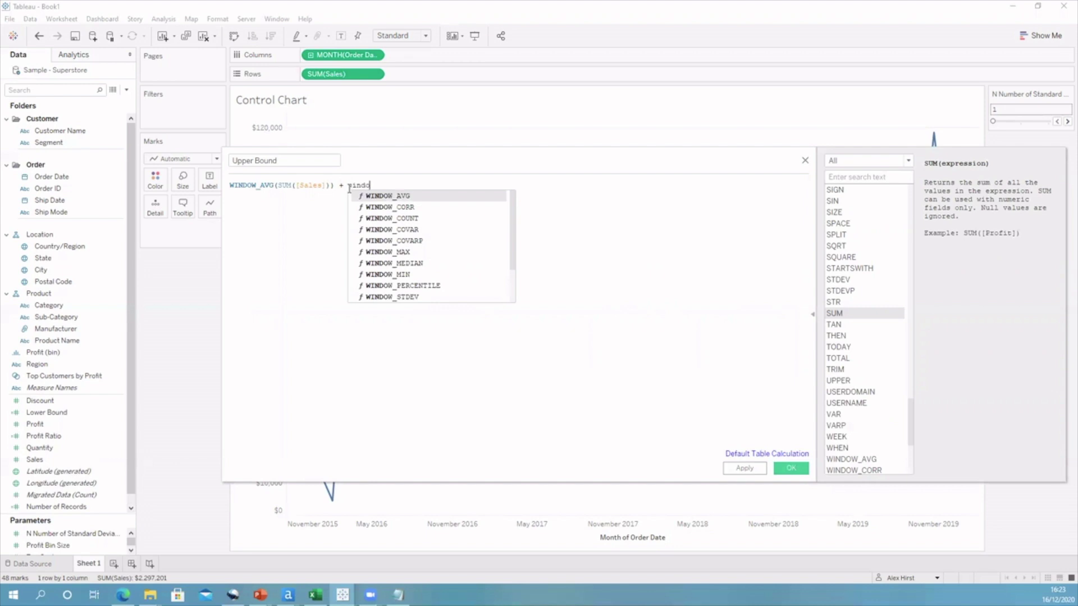
click(395, 297)
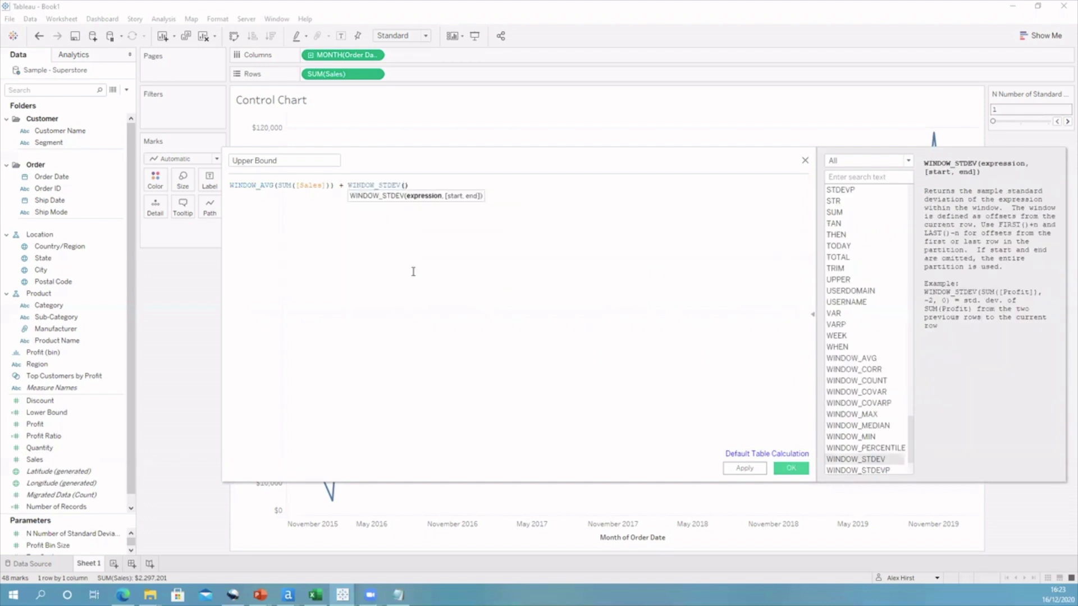
text(sum)
key(Return)
text(s)
key(Return)
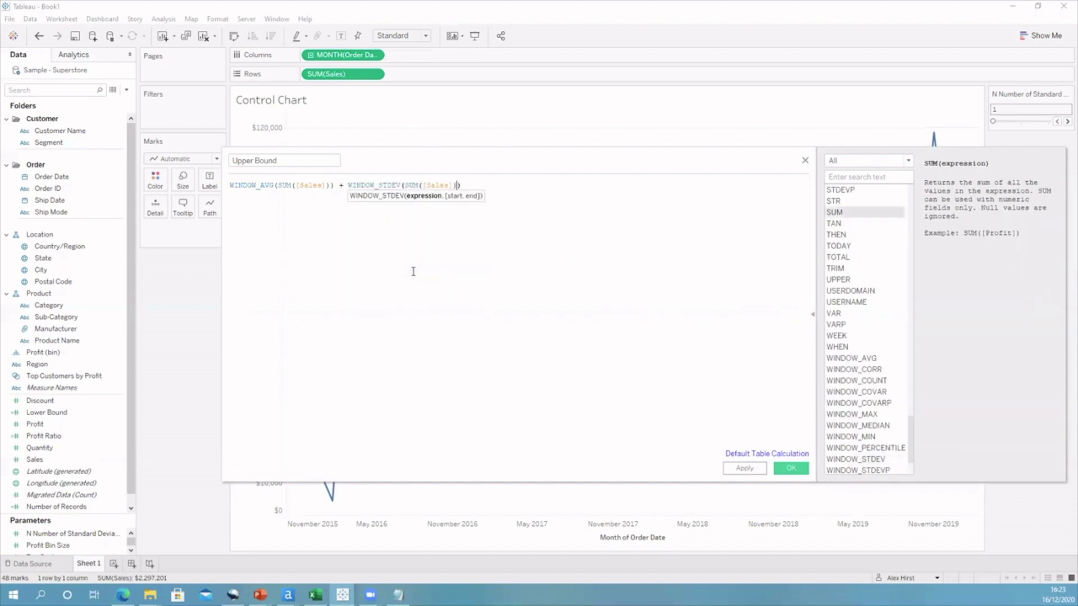
Step: Multiply by the N Number of Standard Deviations parameter, bracket the product, and apply
click(482, 185)
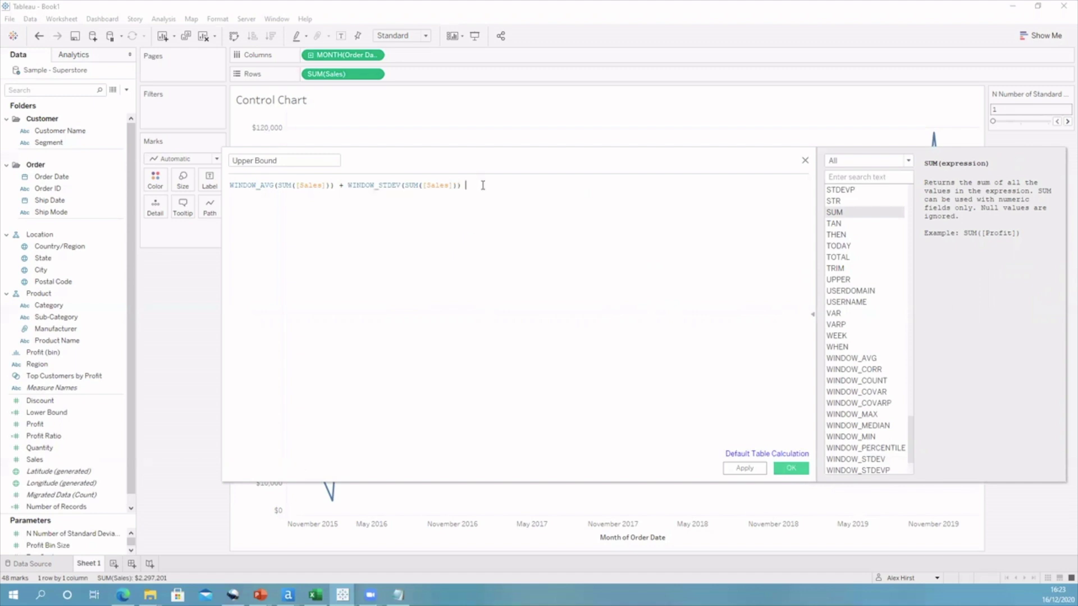
text(*)
drag(69, 534, 537, 195)
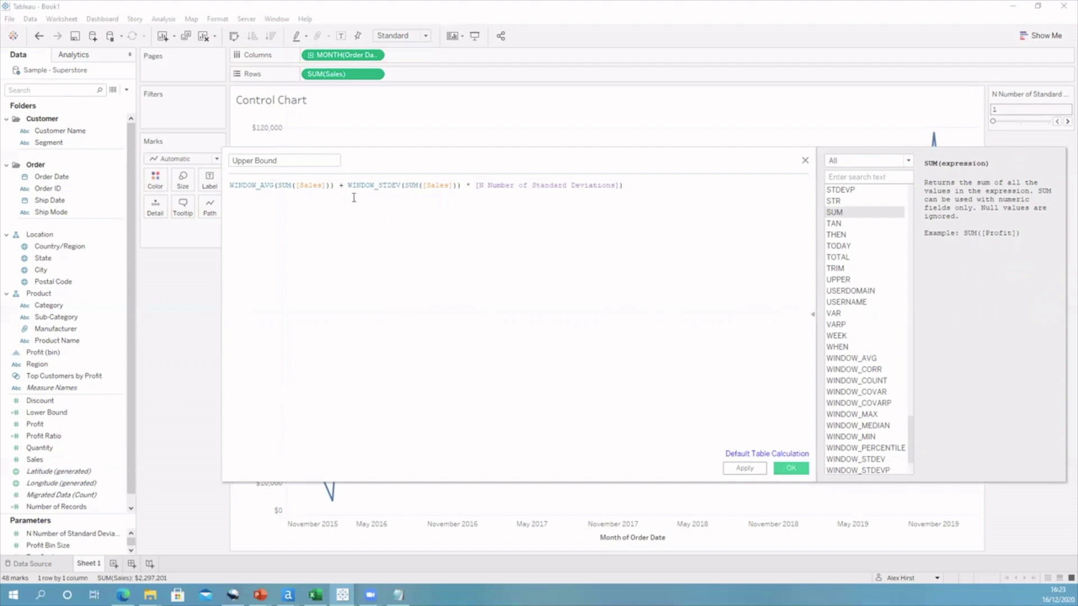
click(346, 187)
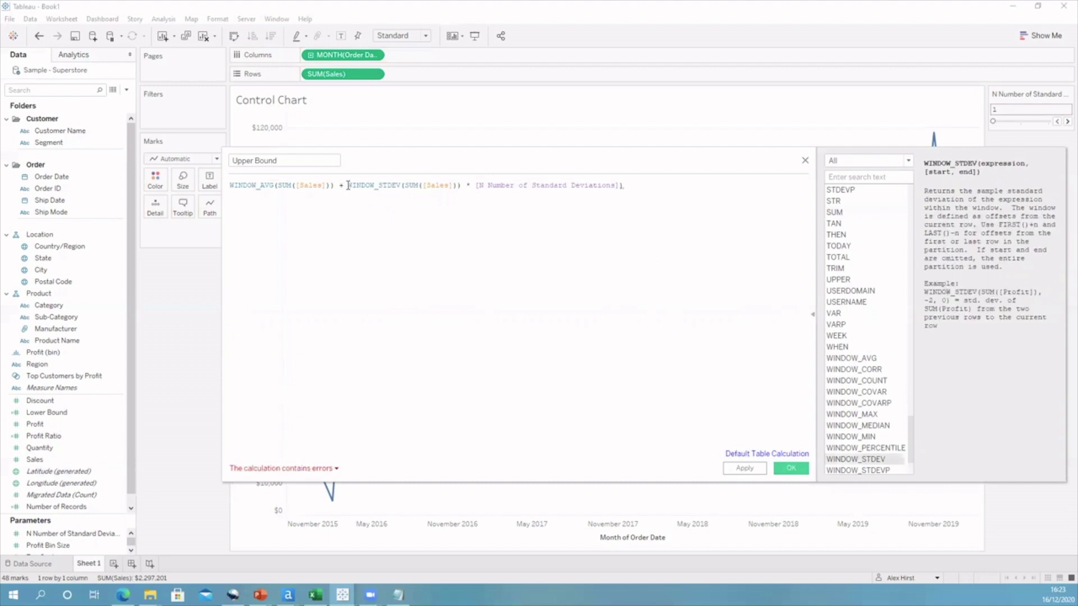
text(()
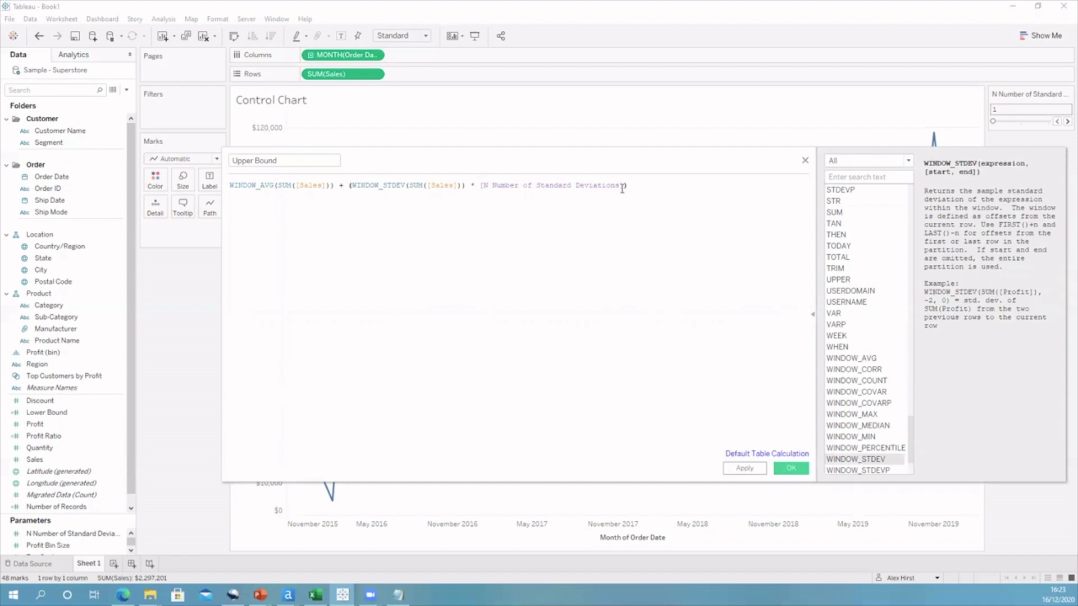
click(745, 468)
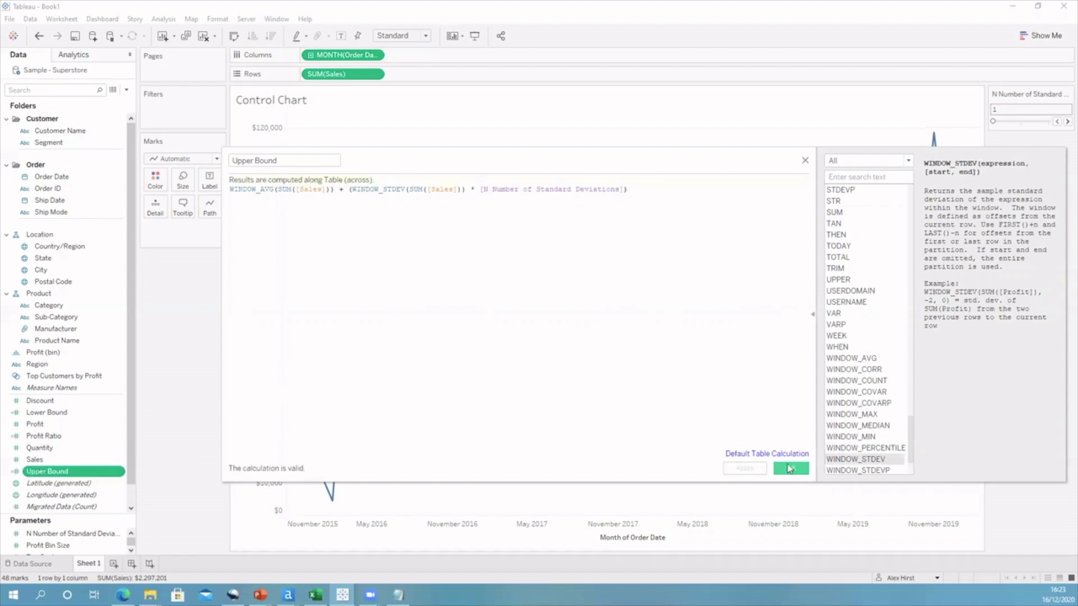
click(790, 468)
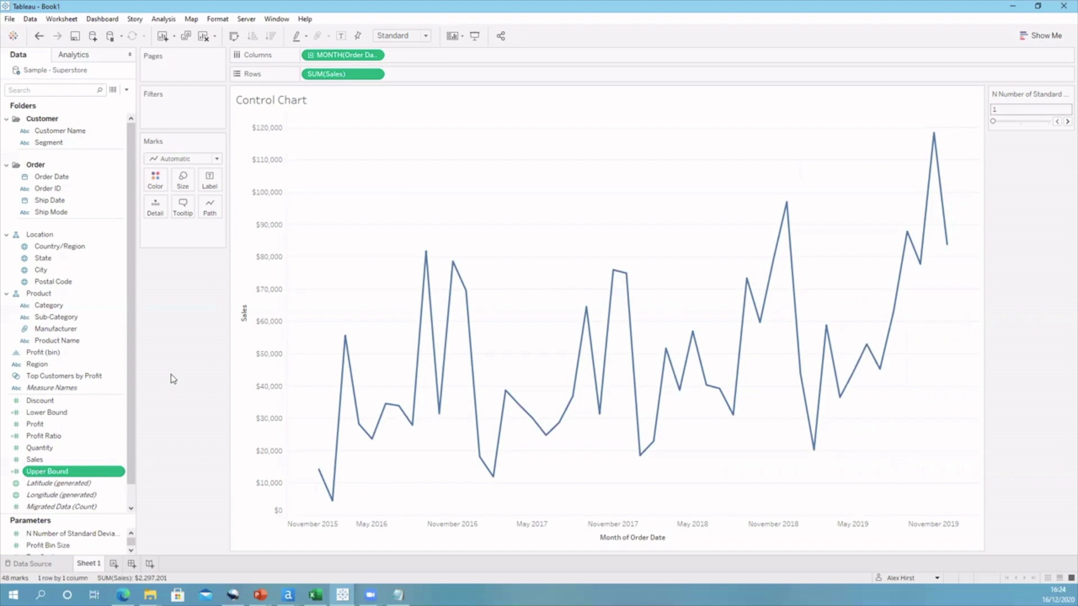
Step: Drop Lower Bound and Upper Bound onto Detail on the Marks card
drag(33, 412, 156, 208)
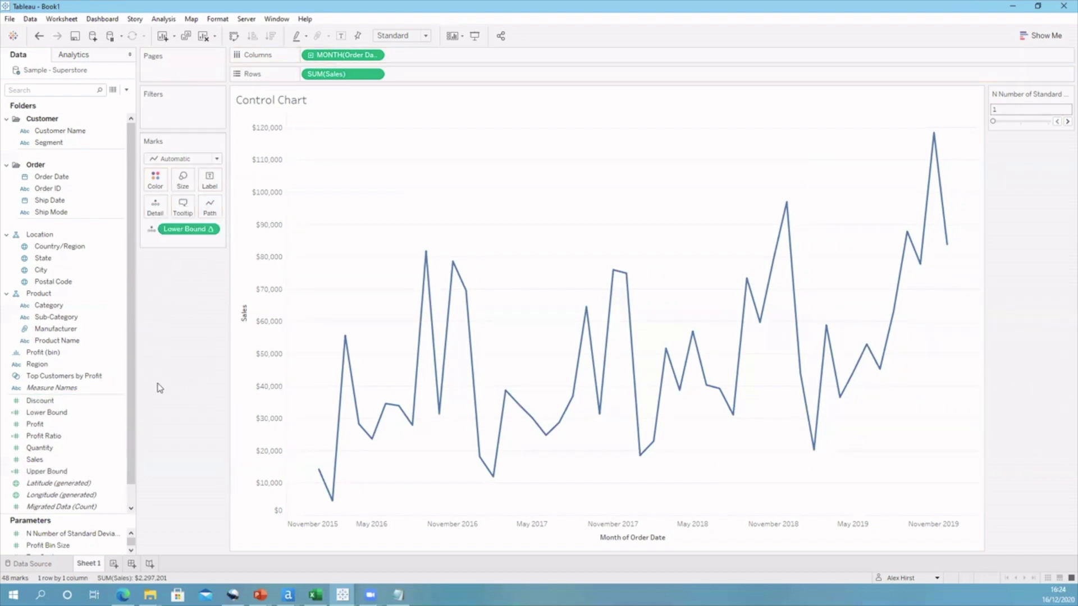
drag(84, 472, 155, 208)
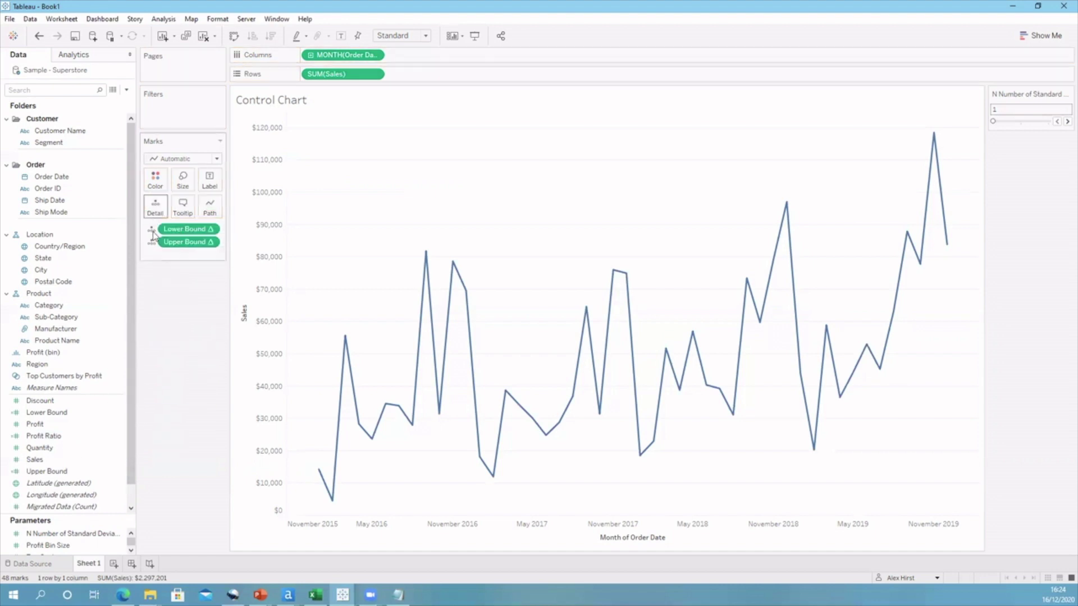
Step: Add a black, dashed, unlabelled reference line at the average Lower Bound on the Sales axis
right_click(268, 396)
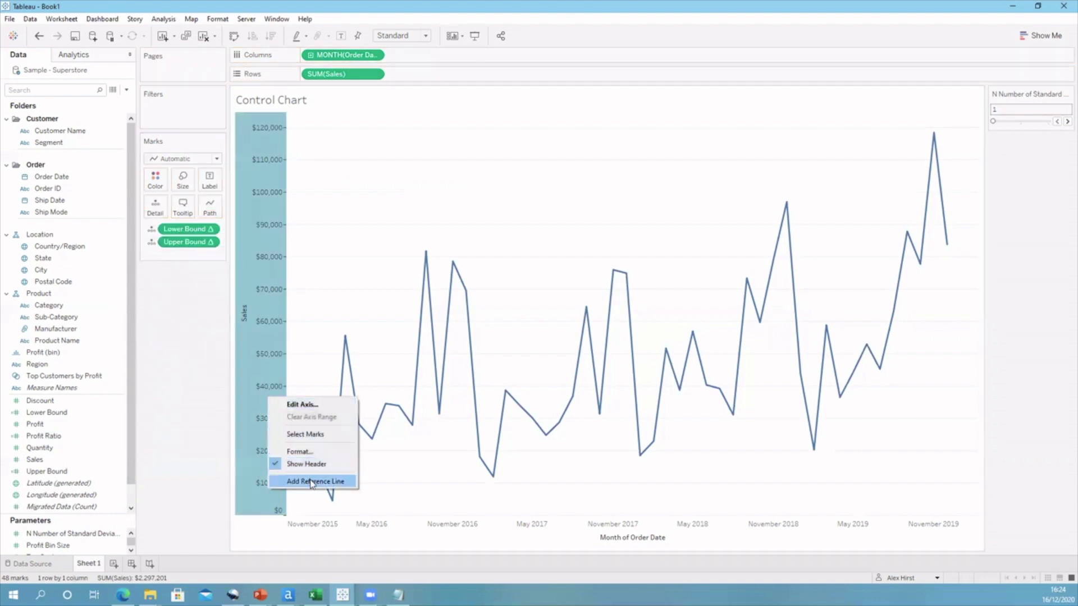
click(317, 482)
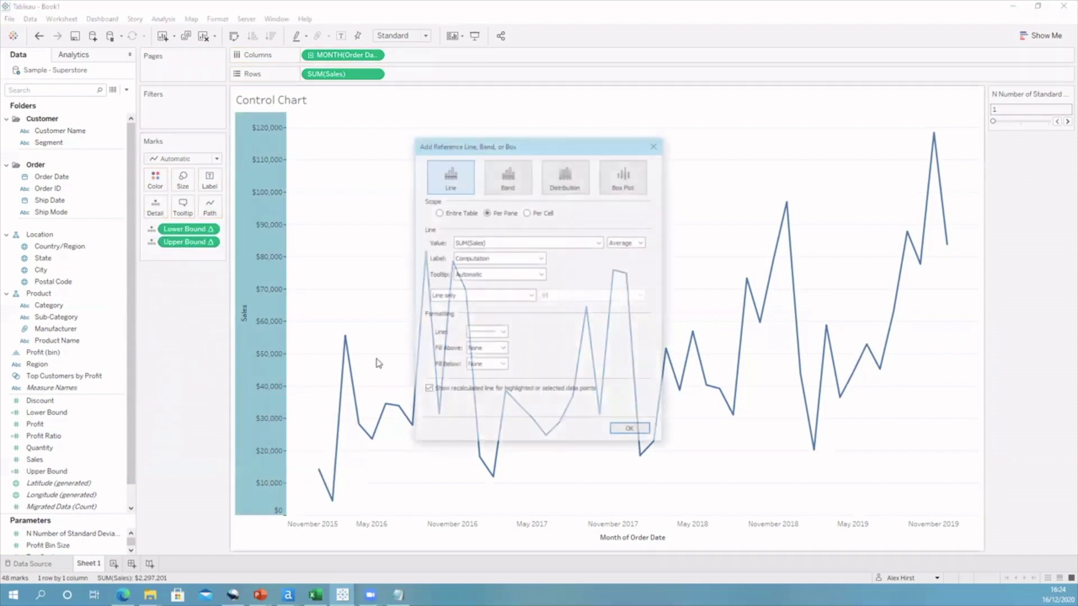
click(599, 242)
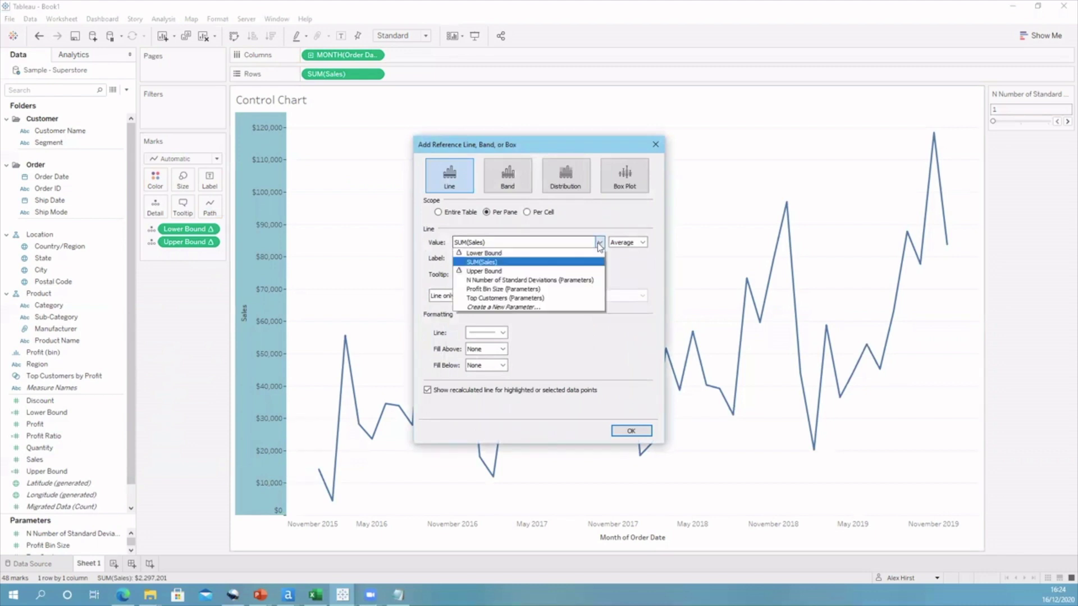
click(562, 253)
click(540, 258)
click(516, 276)
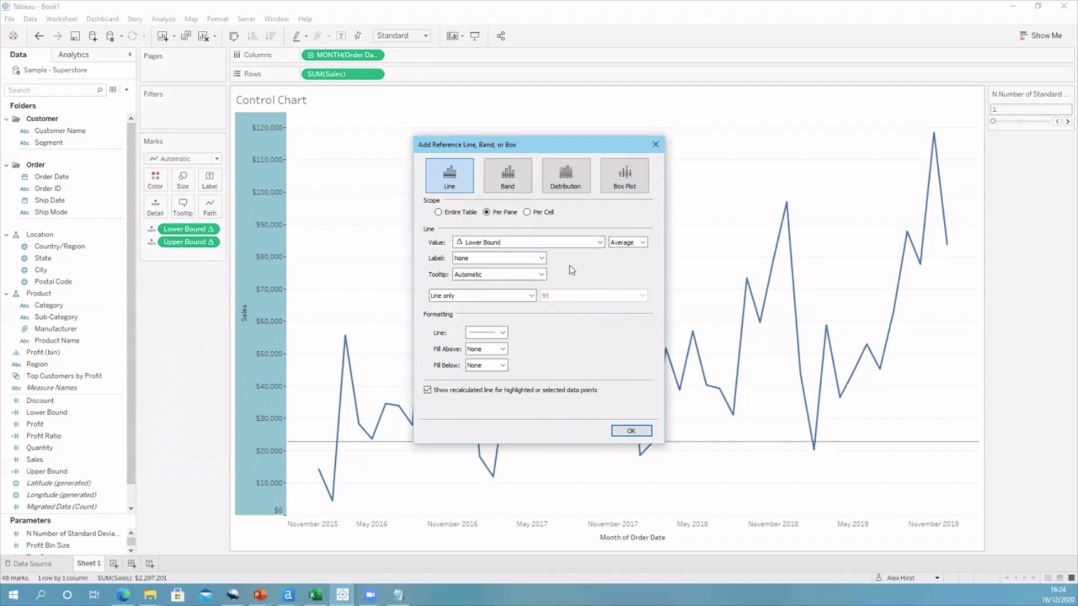
click(503, 333)
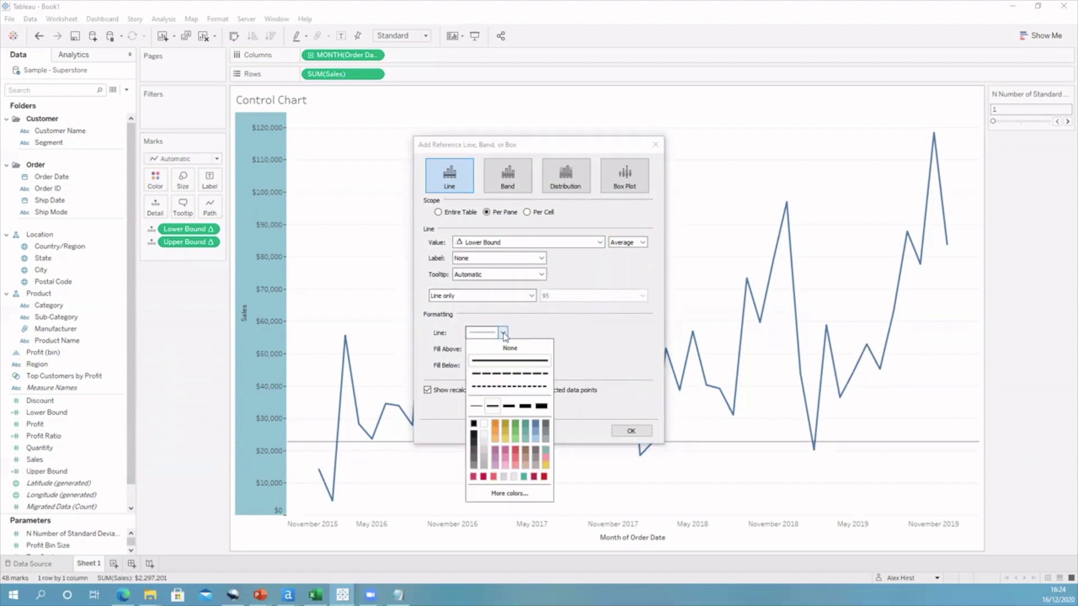
click(474, 425)
click(509, 373)
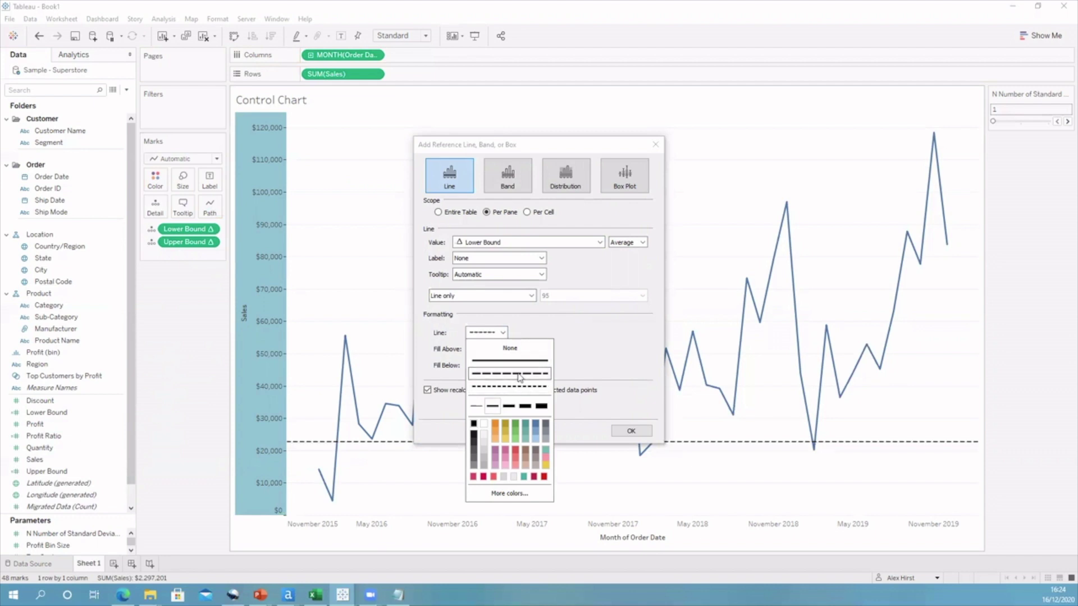
click(629, 431)
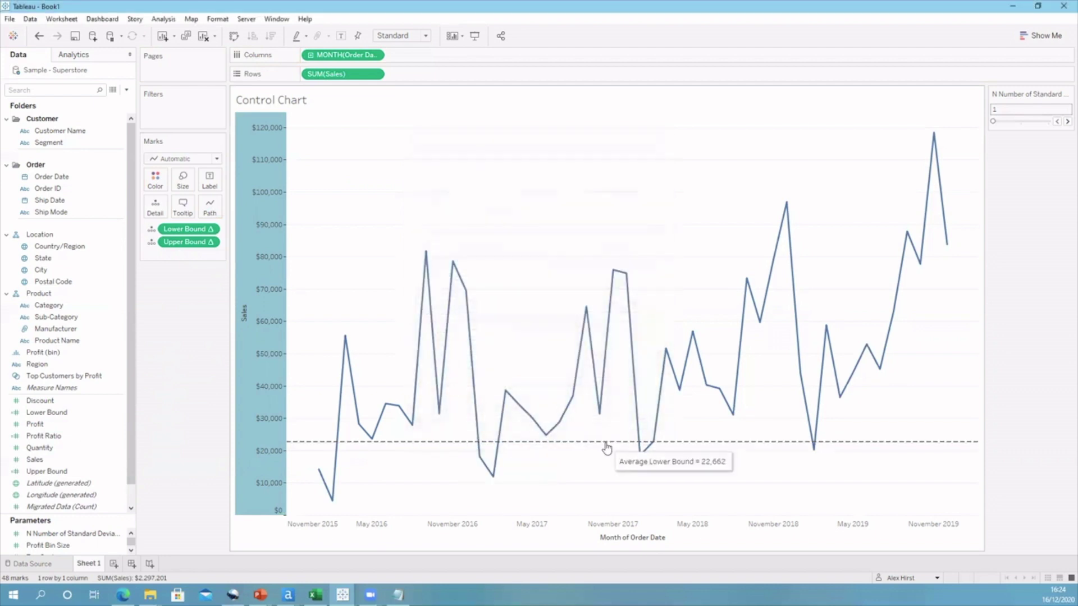
Step: Add a matching dashed, unlabelled reference line at the average Upper Bound
right_click(266, 338)
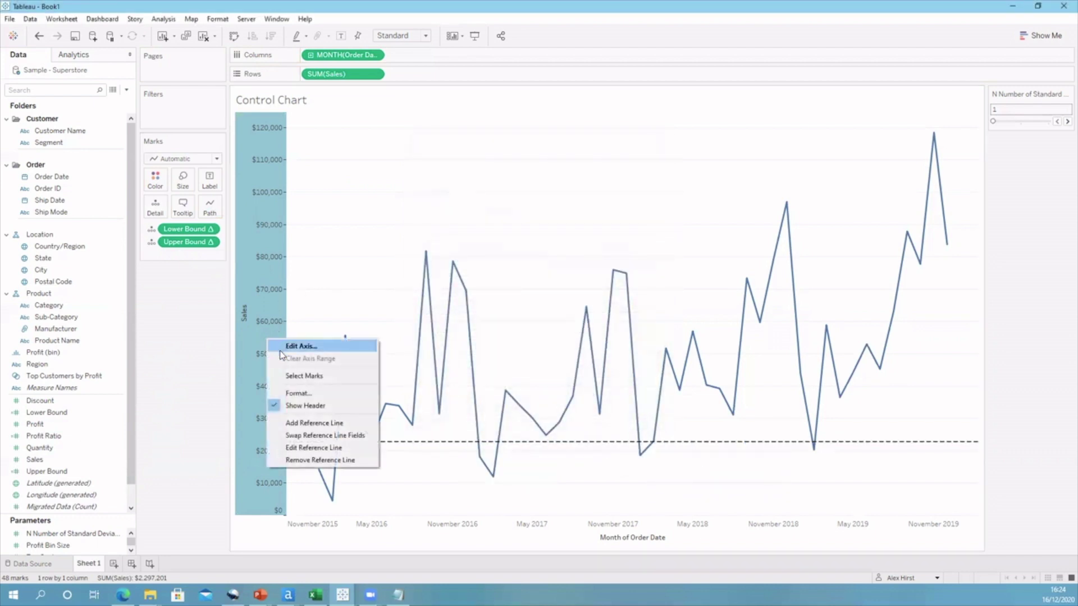
click(311, 424)
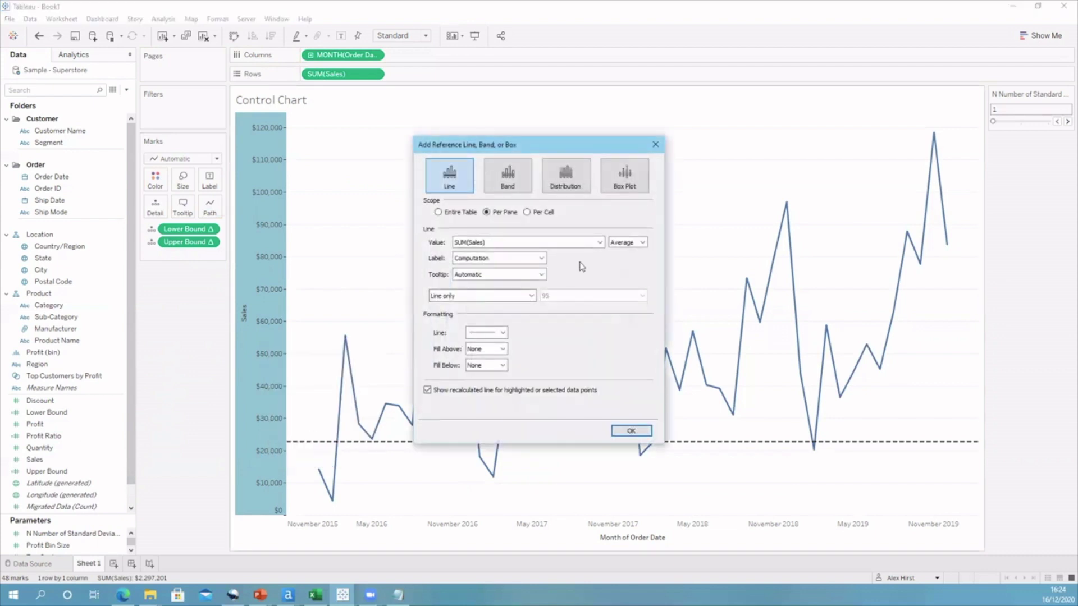
click(600, 243)
click(517, 273)
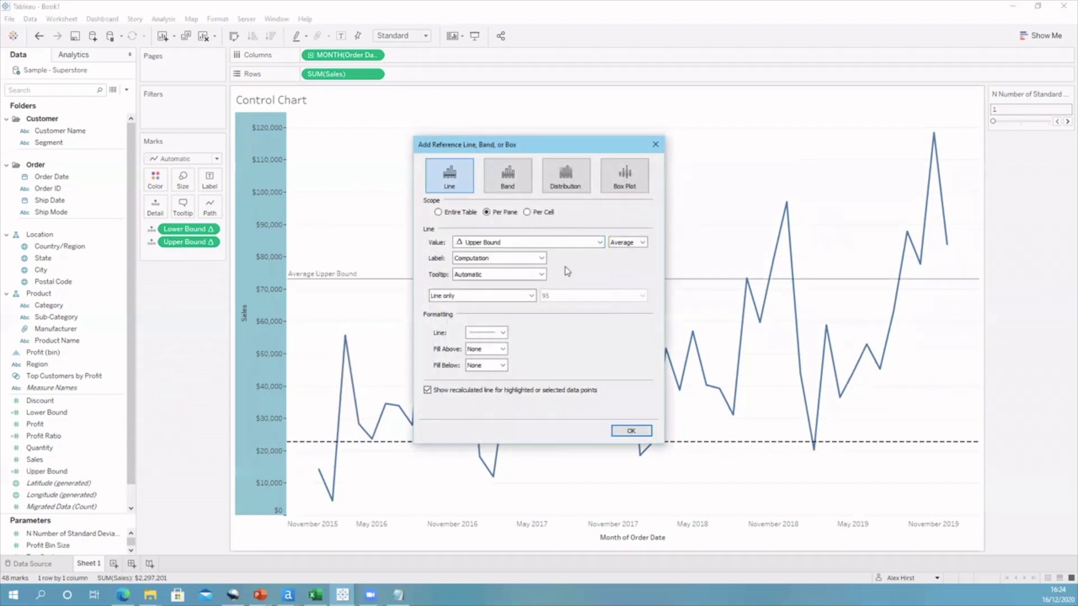
click(535, 260)
click(500, 272)
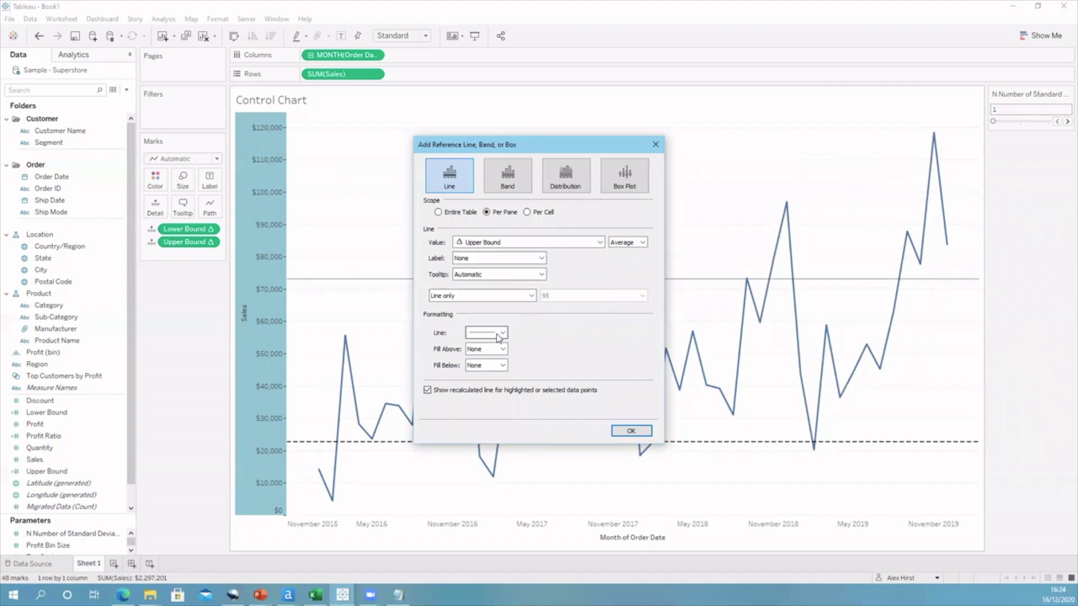
click(498, 332)
click(502, 387)
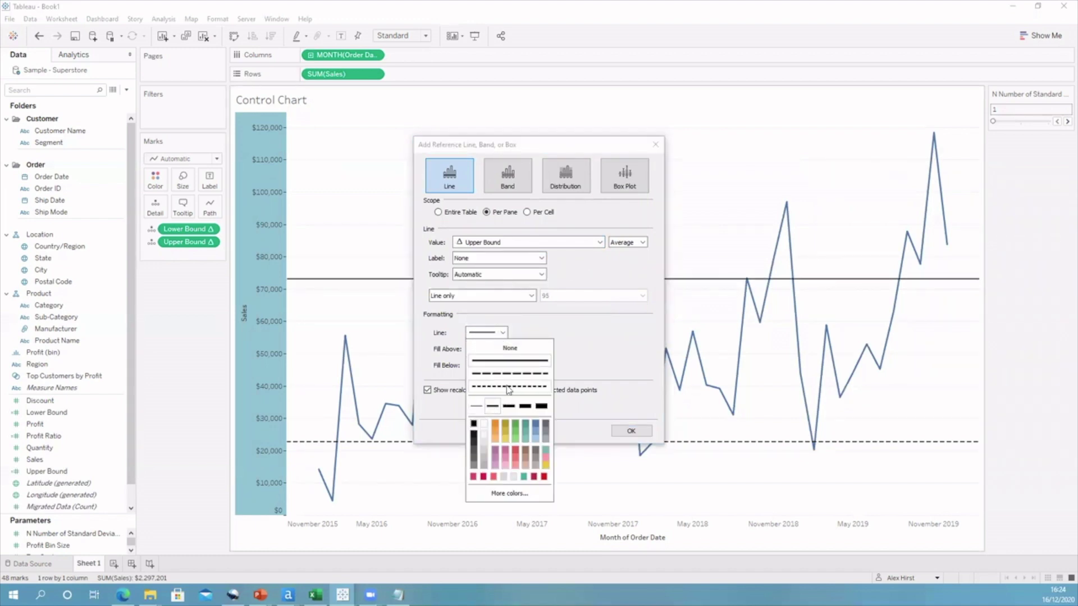
click(627, 422)
click(631, 431)
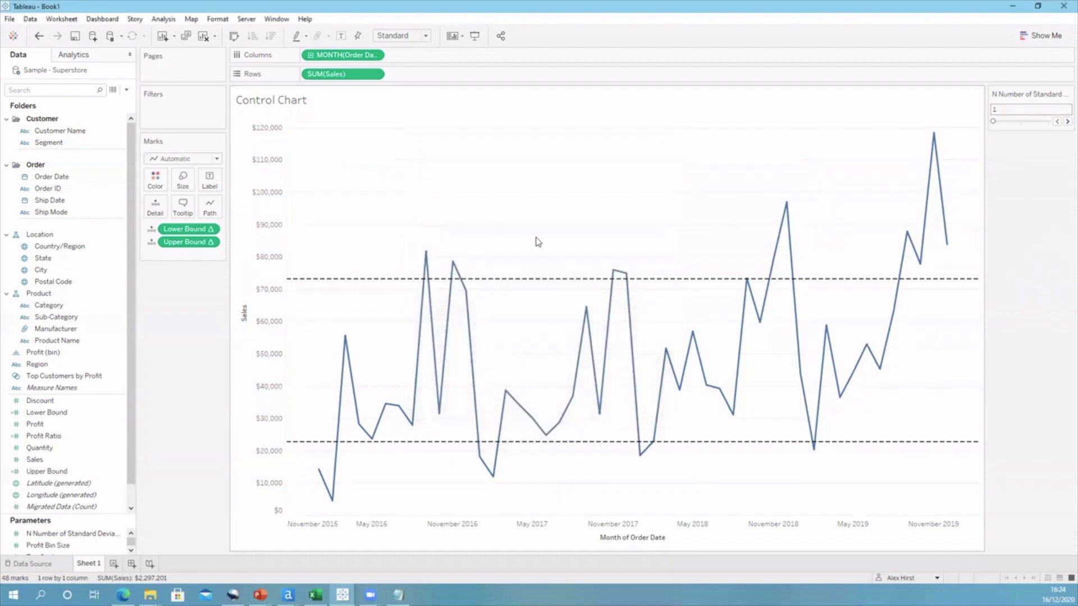
Step: Start a 'Colour Outliers' calculation with SUM([Sales]) > [Upper Bound]
mouse_move(1012, 125)
mouse_down()
mouse_move(1049, 126)
mouse_move(993, 122)
mouse_up()
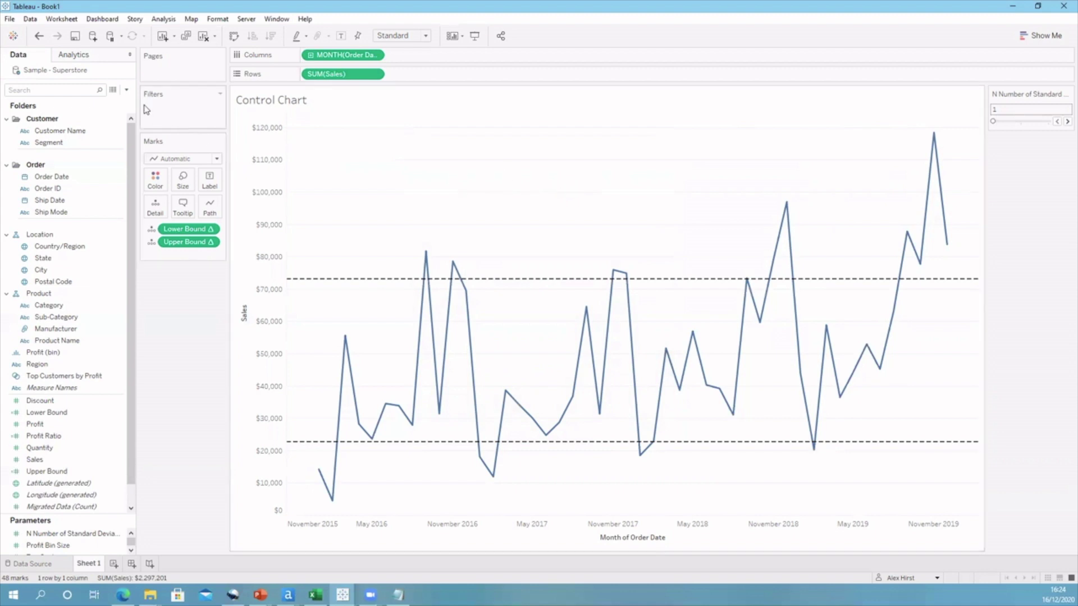
click(127, 90)
click(112, 101)
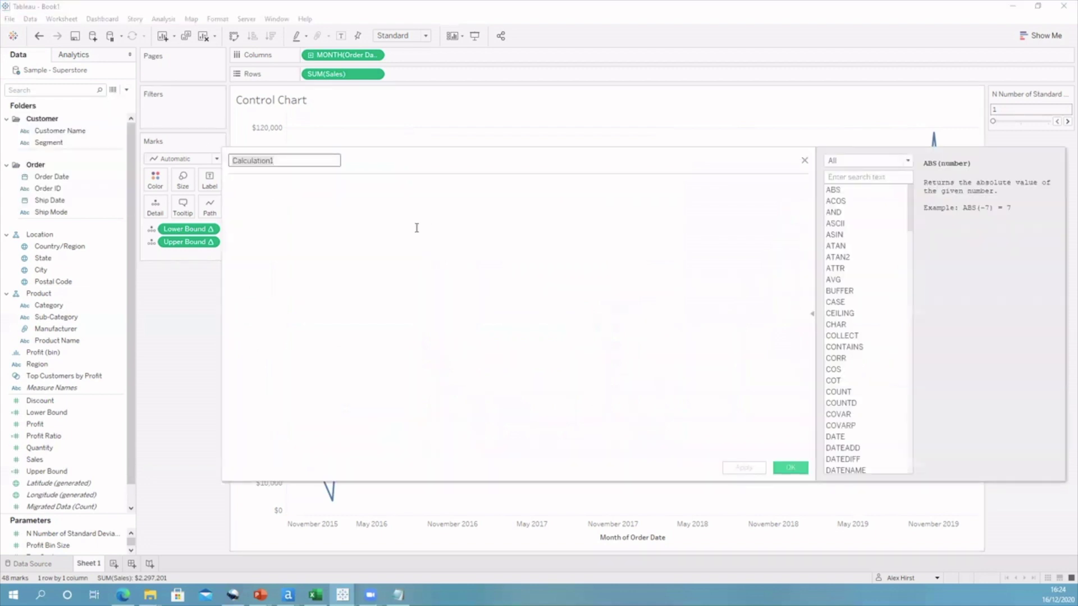
text(Colour Outliers)
drag(345, 75, 321, 188)
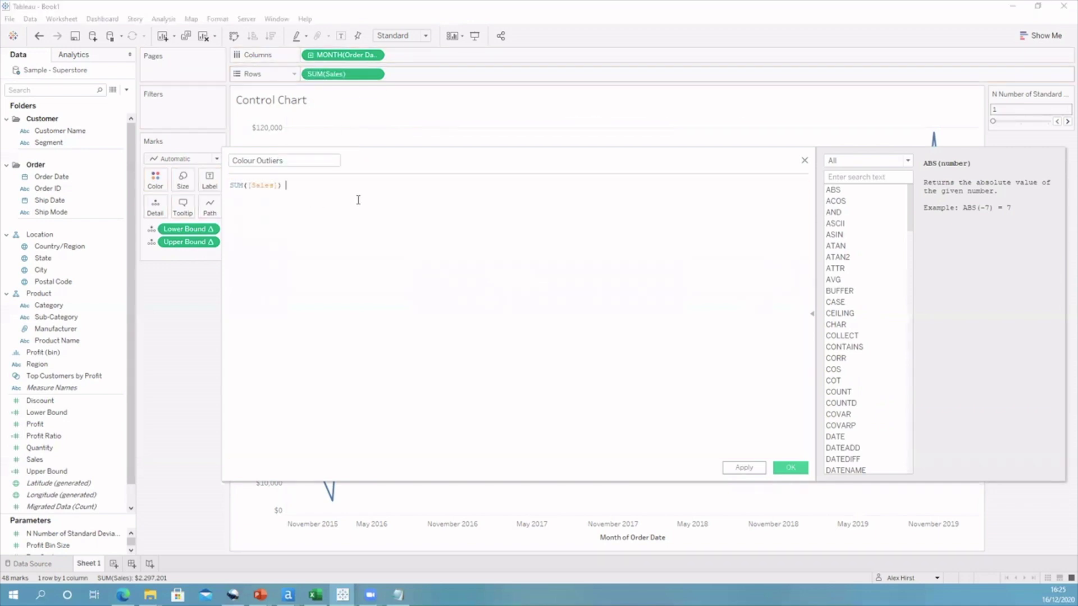
text(> upp)
click(362, 207)
Step: Complete it with OR SUM([Sales]) < [Lower Bound] and apply the calculation
text(OR)
key(Return)
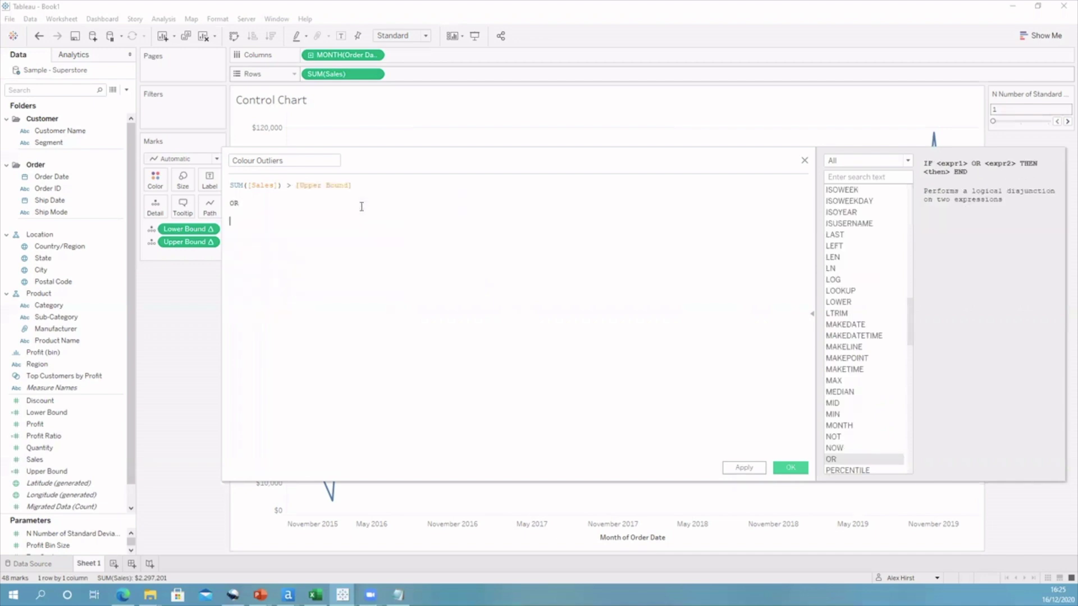
drag(342, 74, 281, 232)
text(< lower)
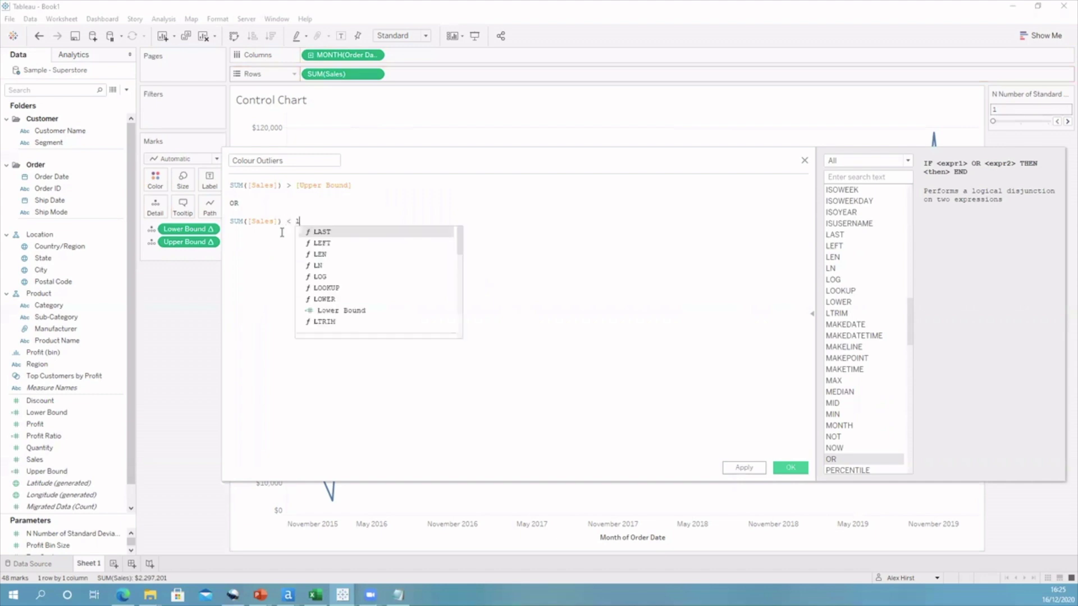
click(308, 241)
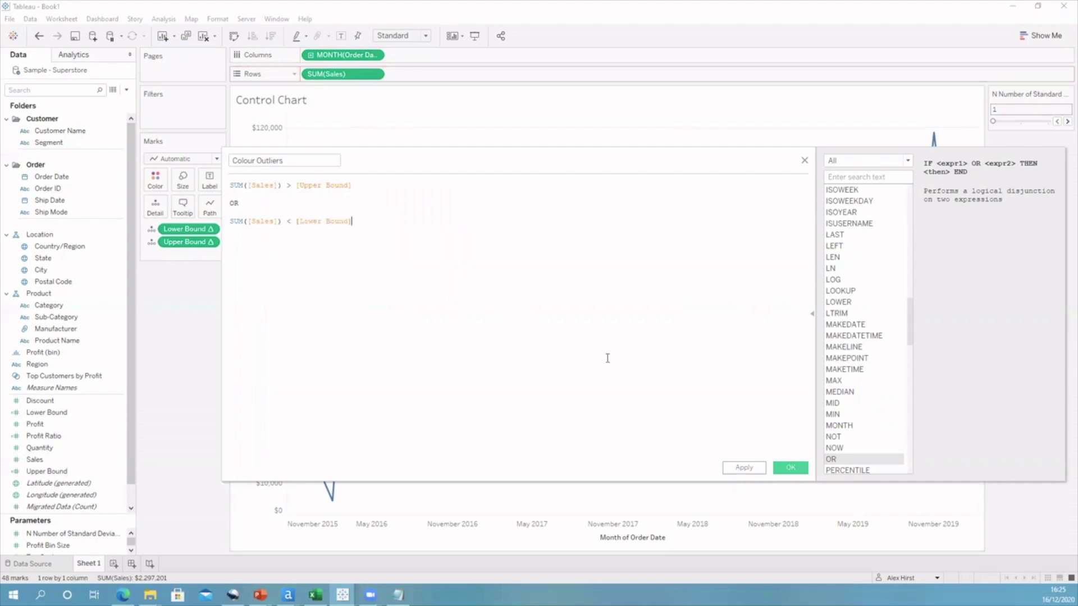
click(744, 467)
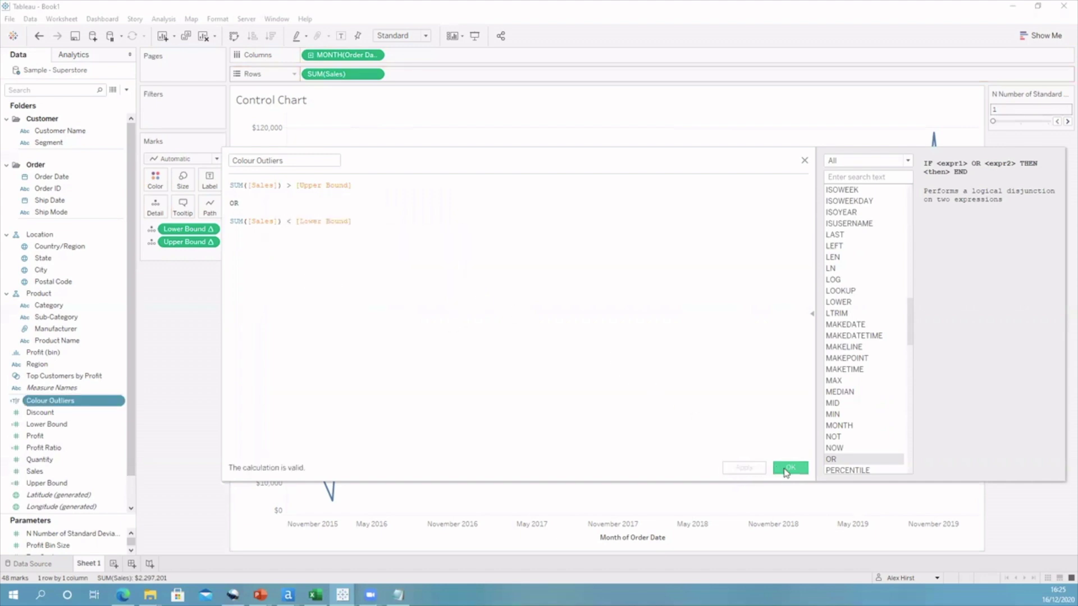
click(789, 468)
Step: Try Colour Outliers on Color, remove it, then add a second SUM(Sales) to Rows
drag(62, 402, 155, 179)
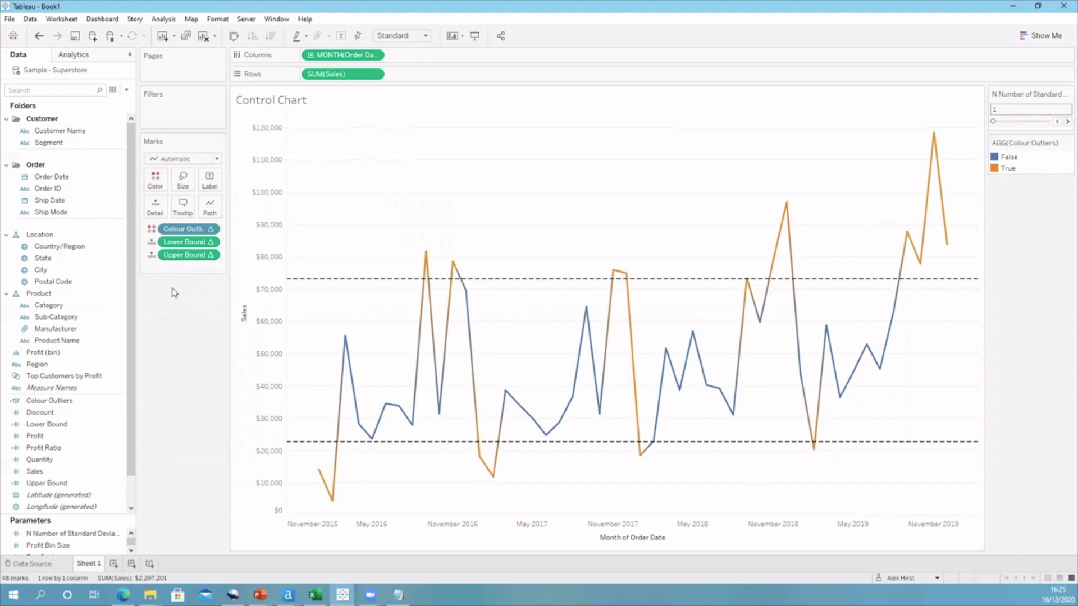
drag(180, 228, 176, 312)
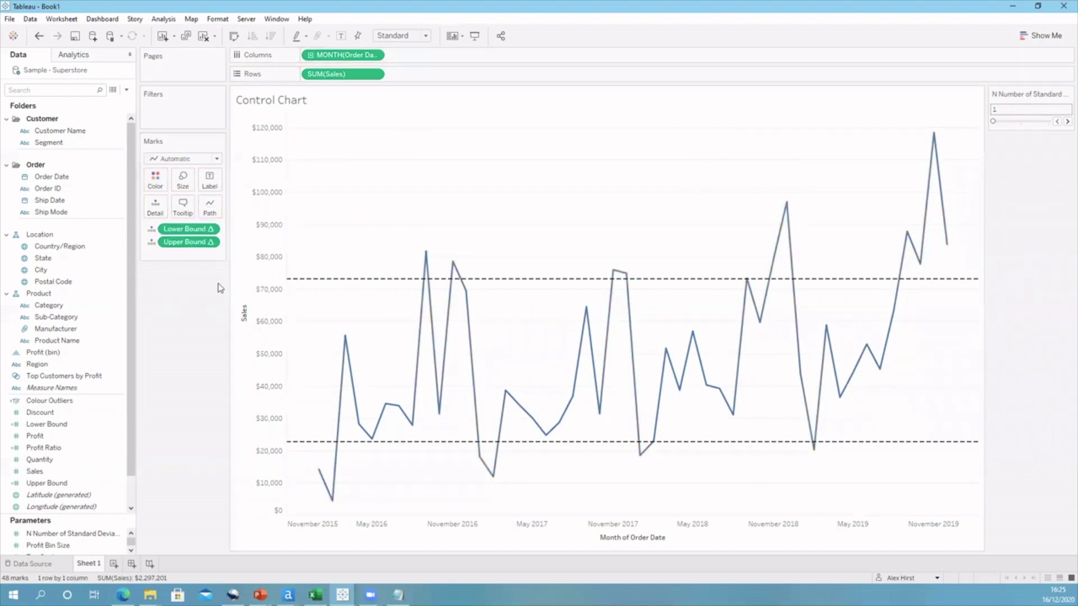
drag(344, 77, 421, 75)
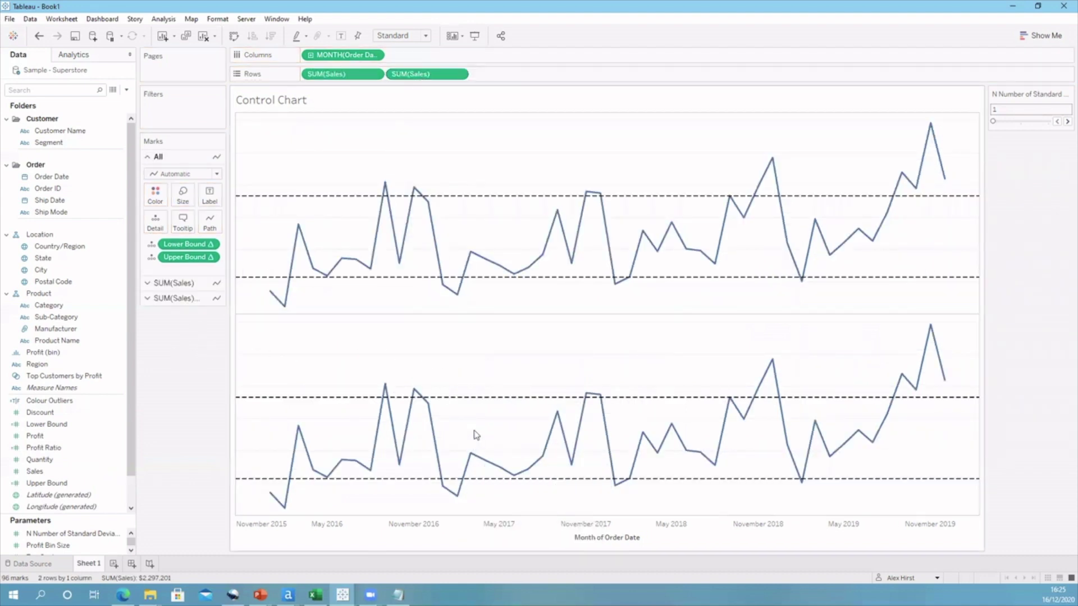
Step: Set the second pane's marks to circles coloured by Colour Outliers
click(164, 299)
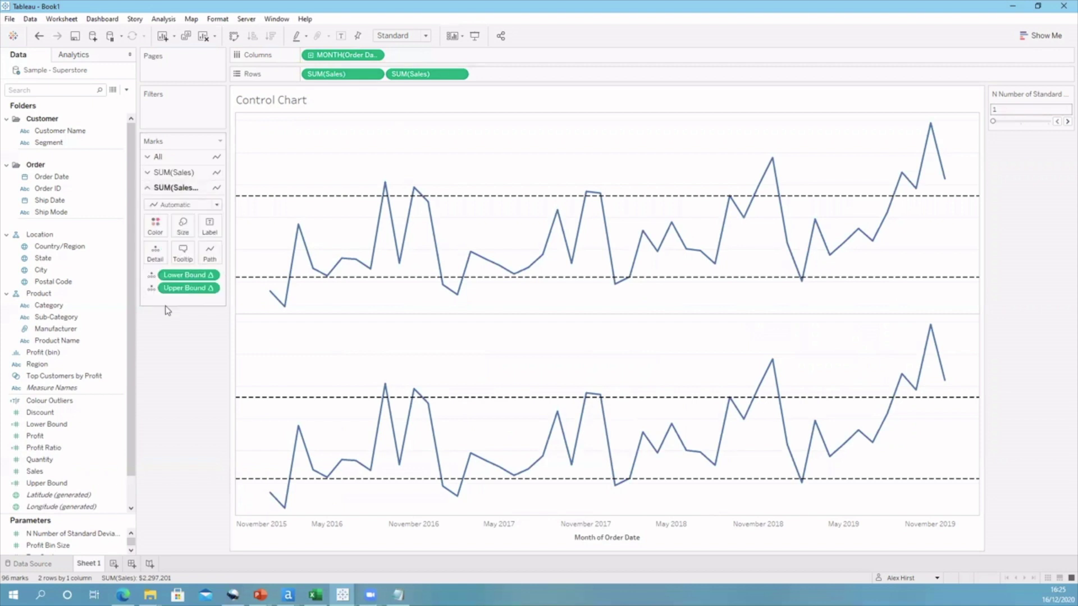
click(181, 205)
key(Escape)
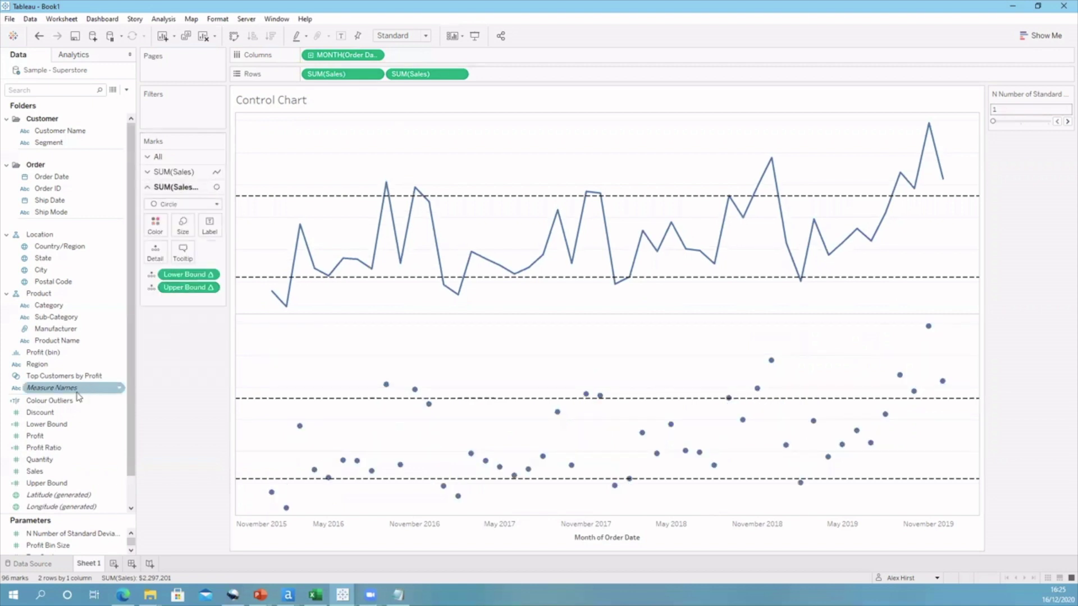
drag(79, 400, 161, 225)
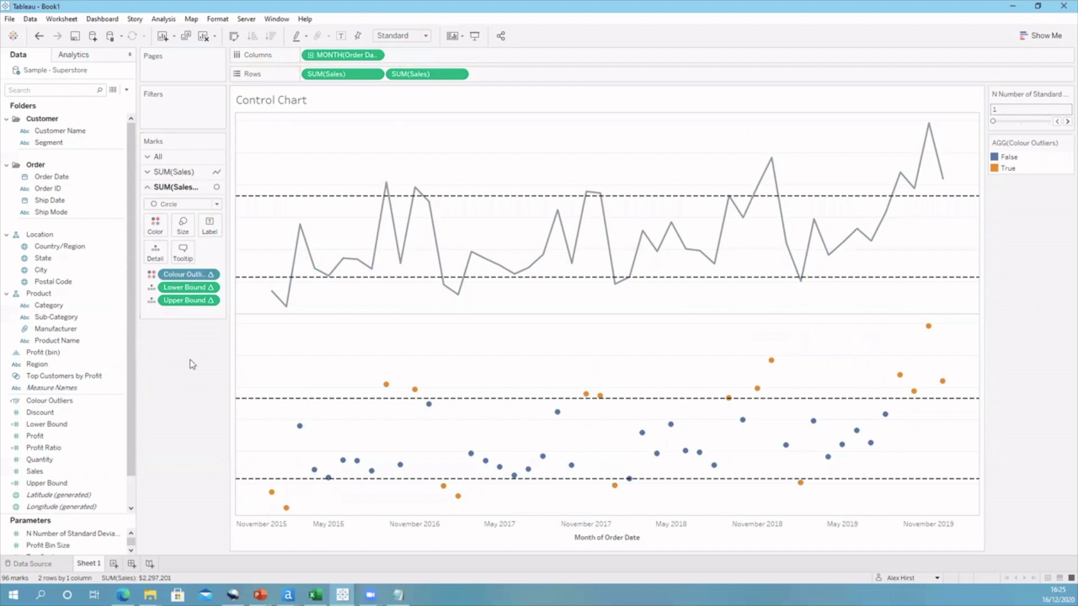
Step: Combine both SUM(Sales) panes on a dual axis and synchronise the axes
right_click(413, 74)
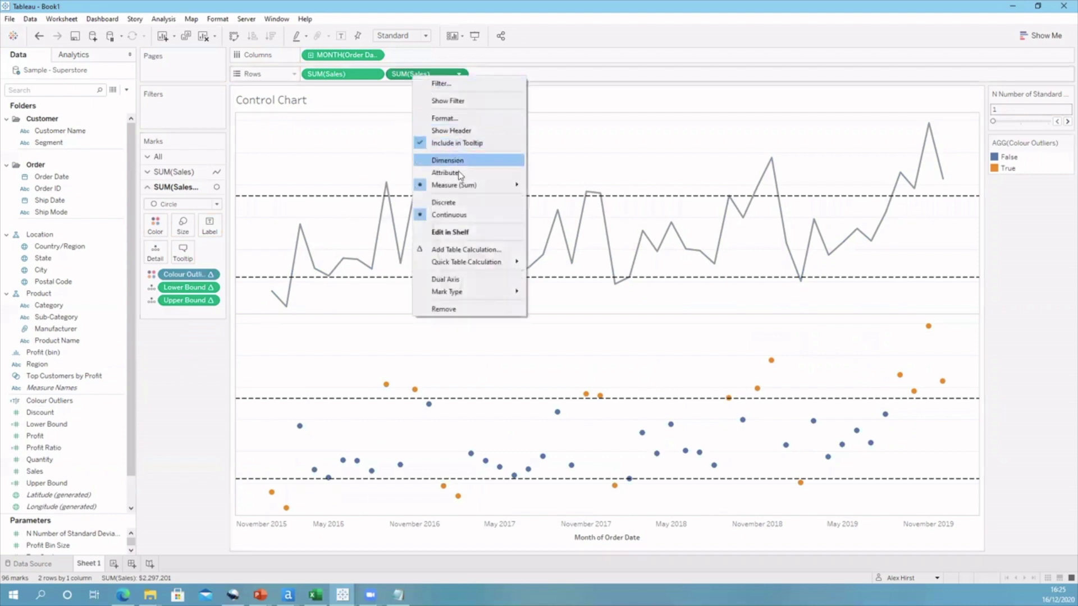
click(461, 279)
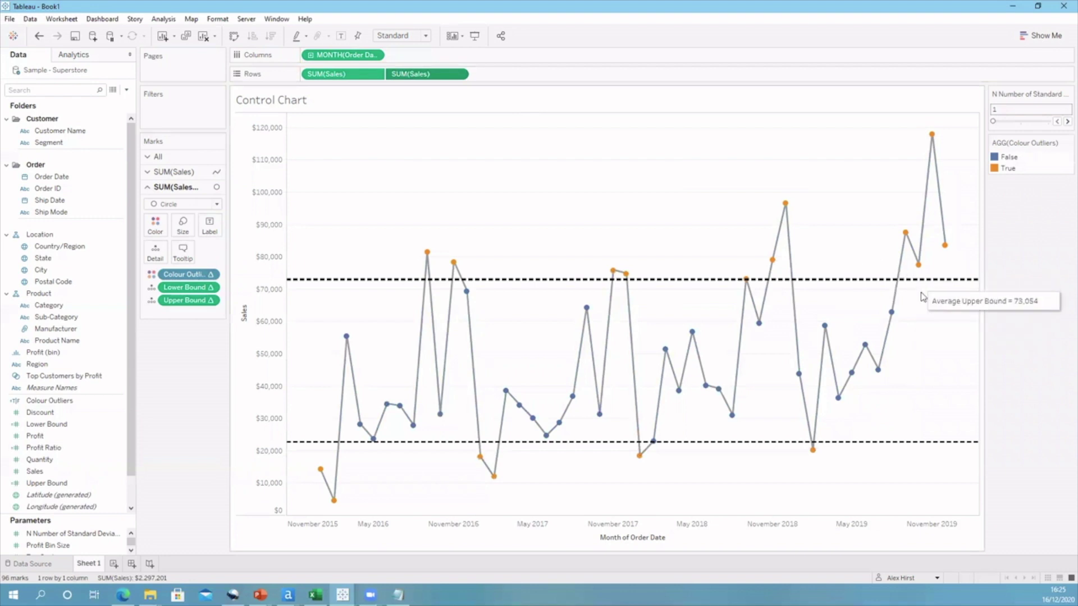
right_click(274, 227)
click(290, 285)
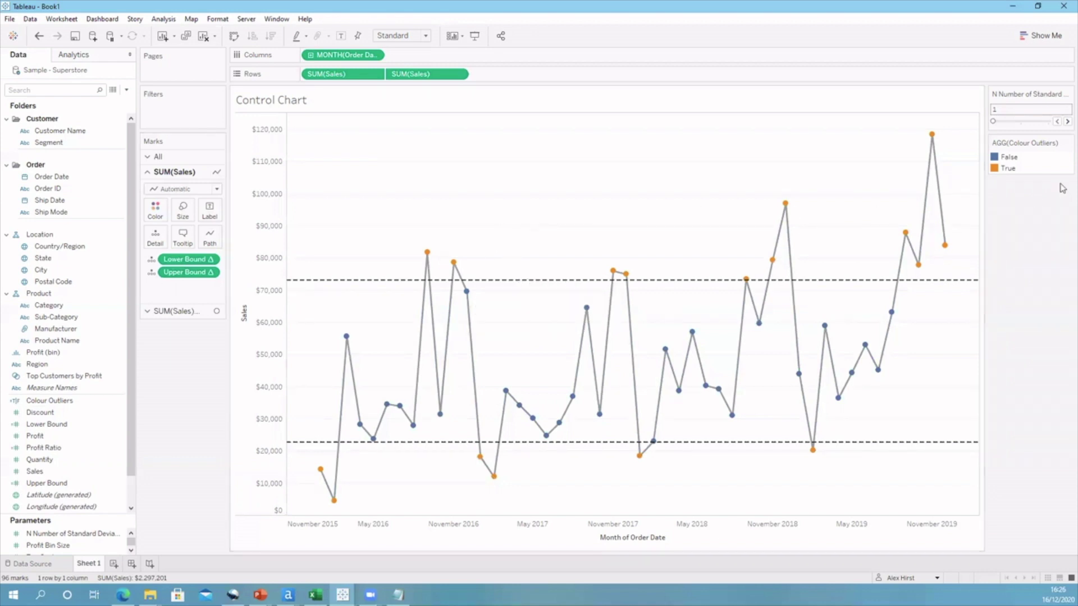
click(1068, 142)
Step: In Edit Colors, make the True outlier months red
click(1052, 154)
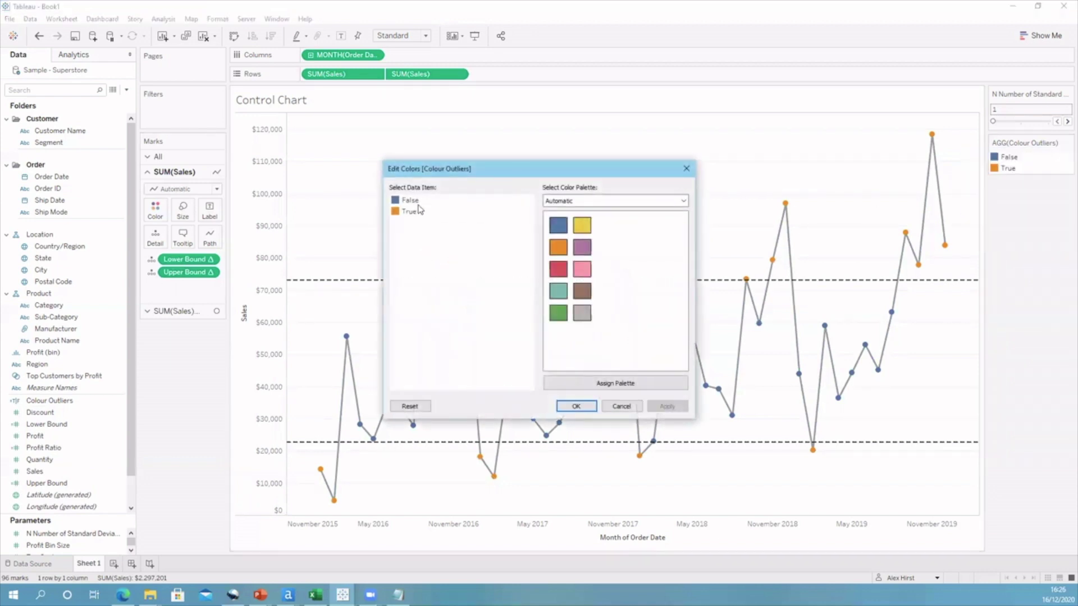
click(399, 213)
double_click(553, 272)
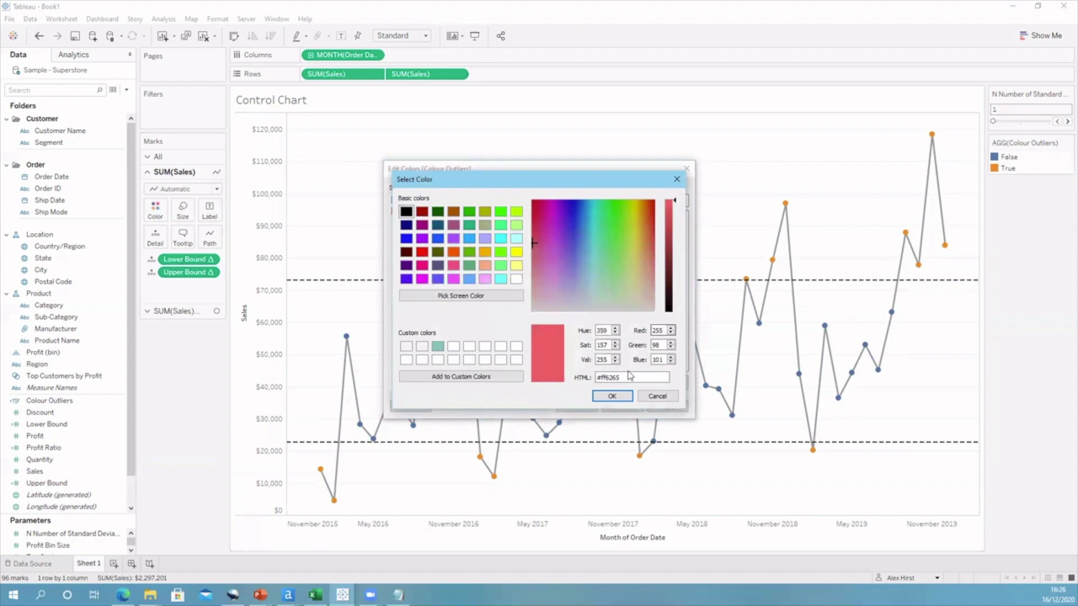
click(612, 396)
Step: Make False months light blue, apply, and set the standard-deviation slider to 2
double_click(396, 200)
drag(675, 231, 675, 200)
click(610, 396)
click(666, 404)
click(575, 405)
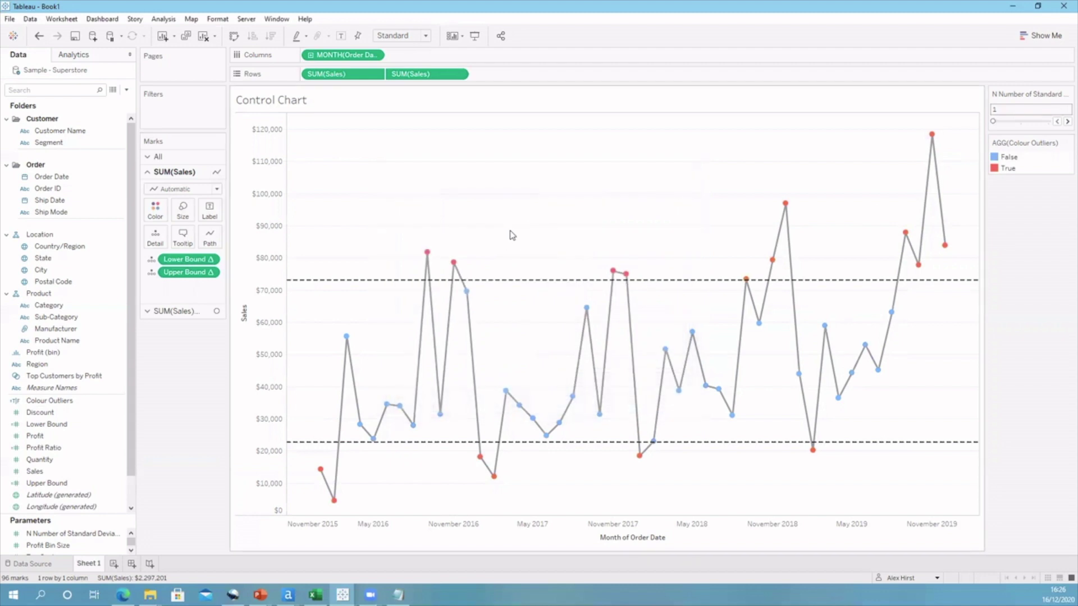
drag(993, 121, 1047, 123)
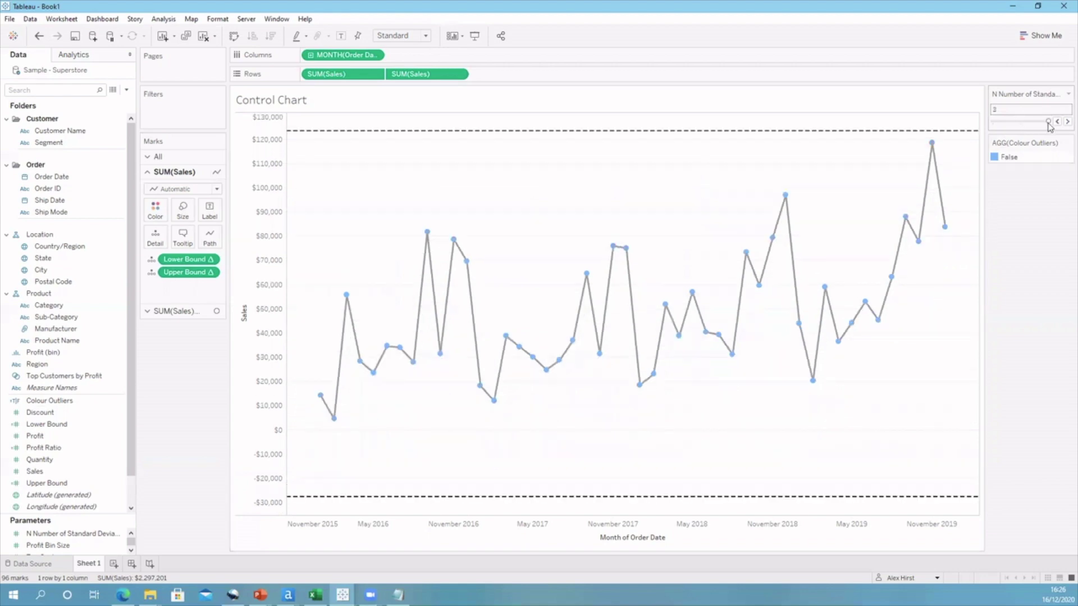